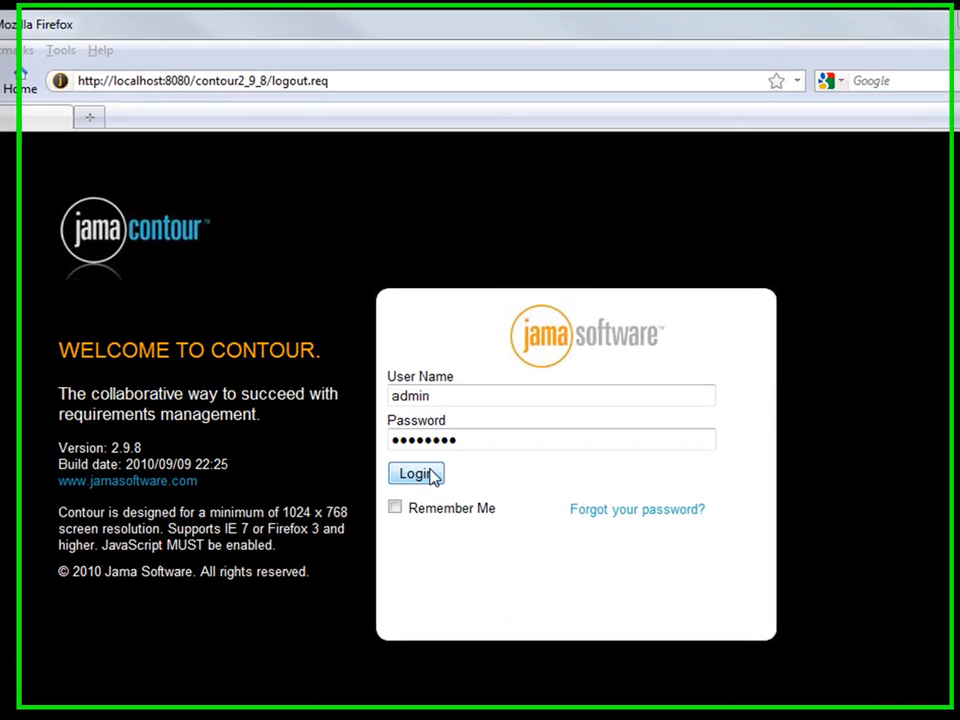
Log in as the administrator to reach the Welcome to Contour 2.9.8 page
click(460, 428)
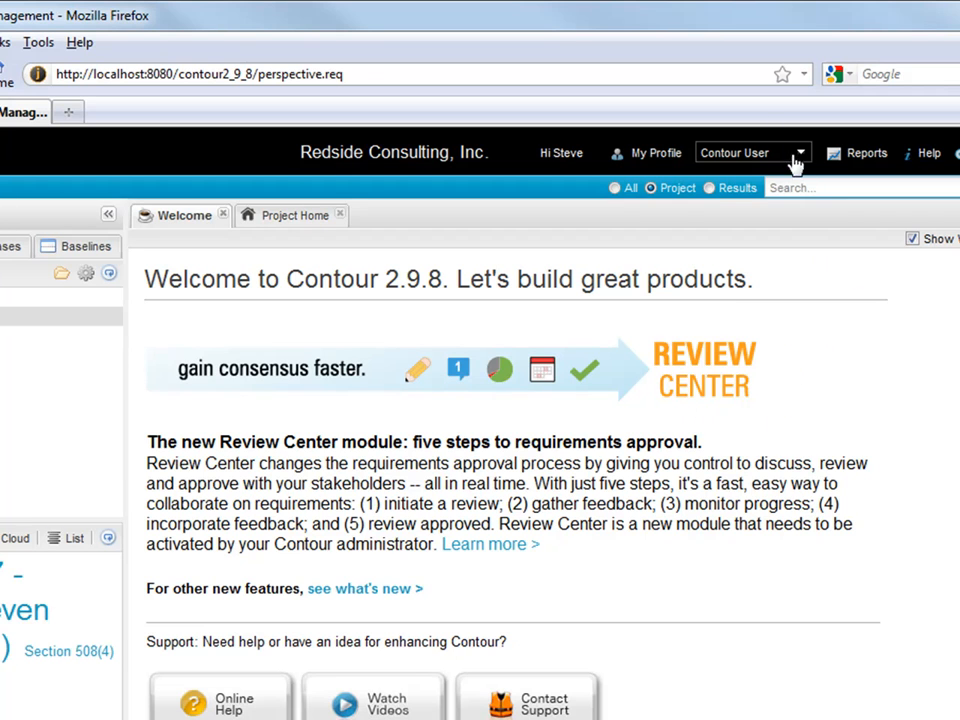
Select the Requirements set, then reopen Run Reports on the Global Reports list
click(874, 156)
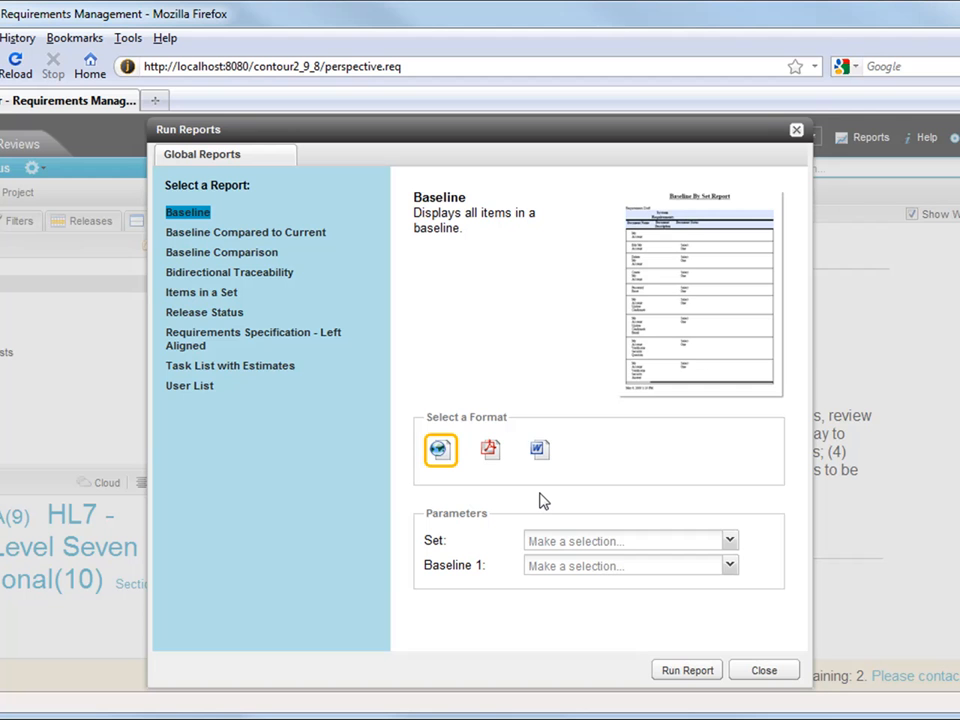
click(762, 671)
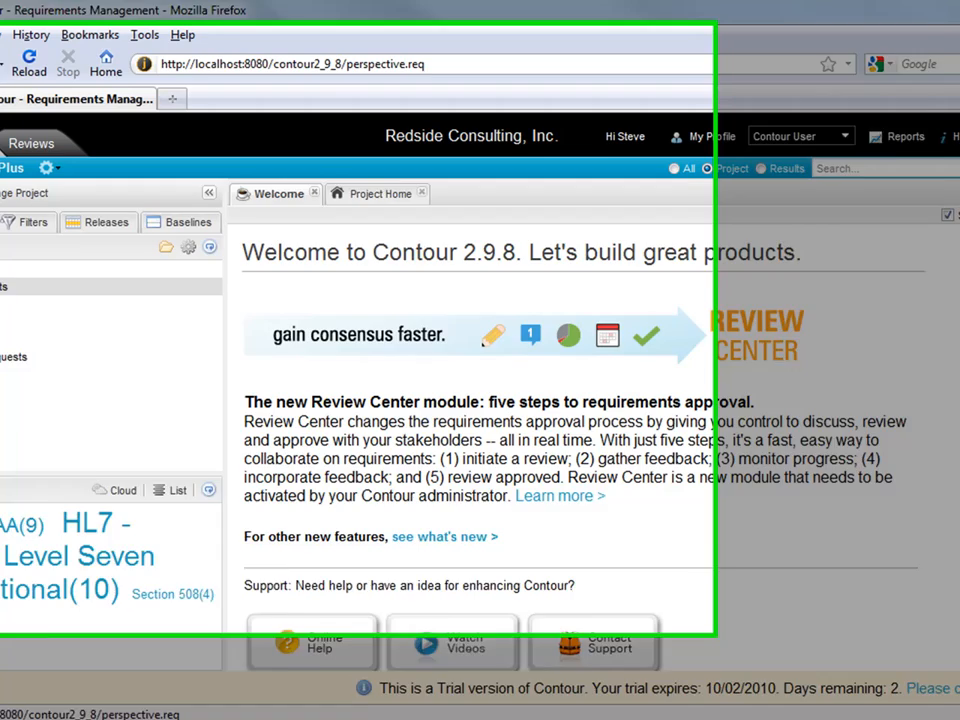
click(67, 306)
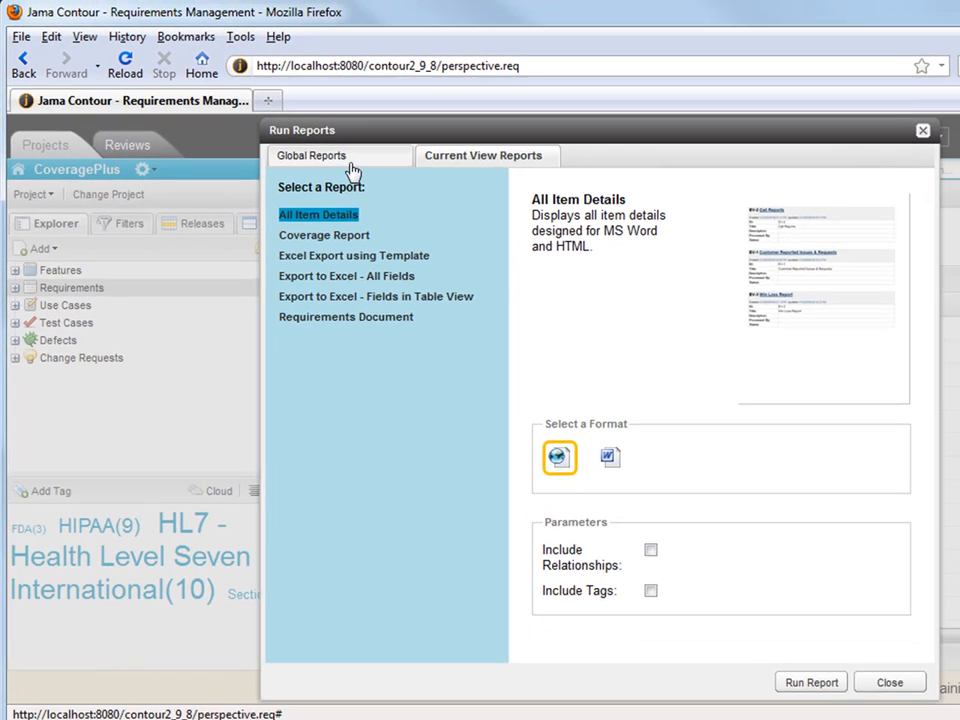
click(410, 157)
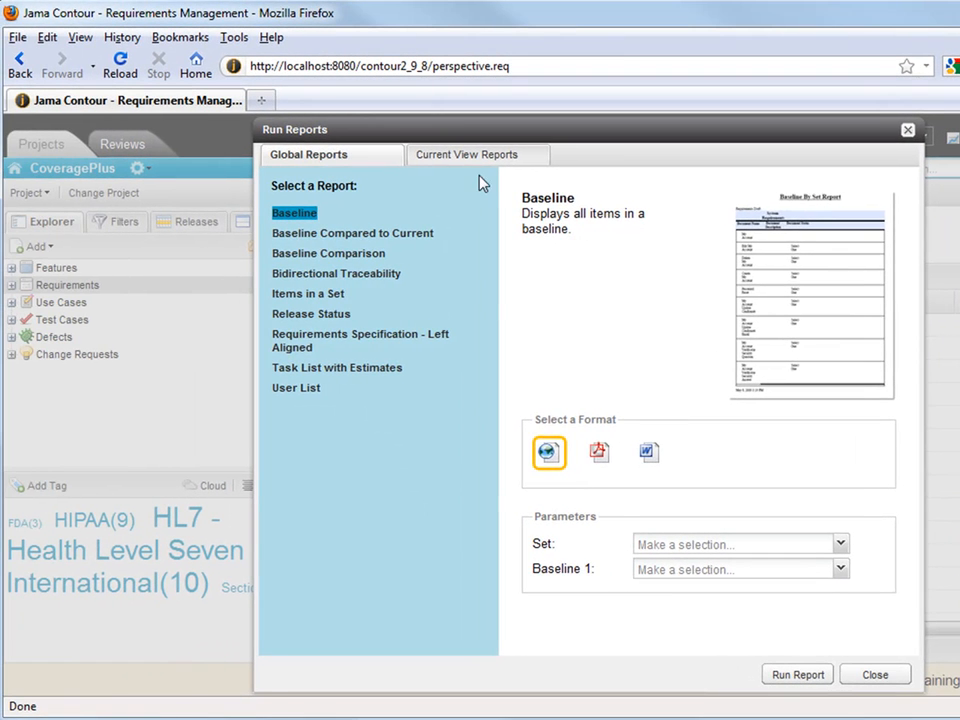
Run the Current View Requirements Document report with Include Relationships ticked
click(478, 156)
click(347, 316)
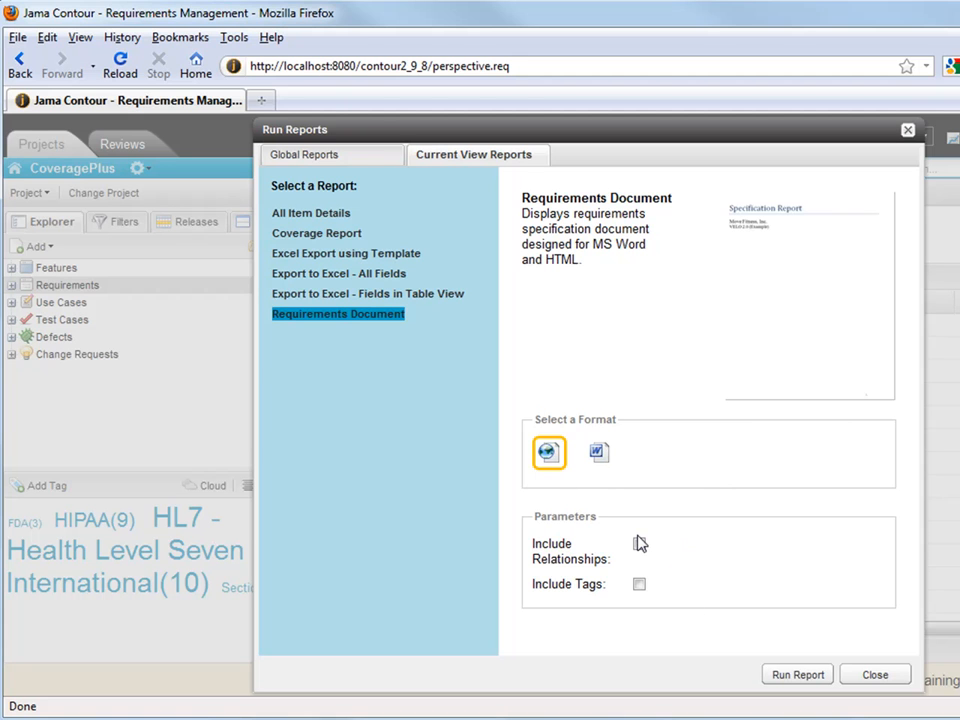
click(358, 160)
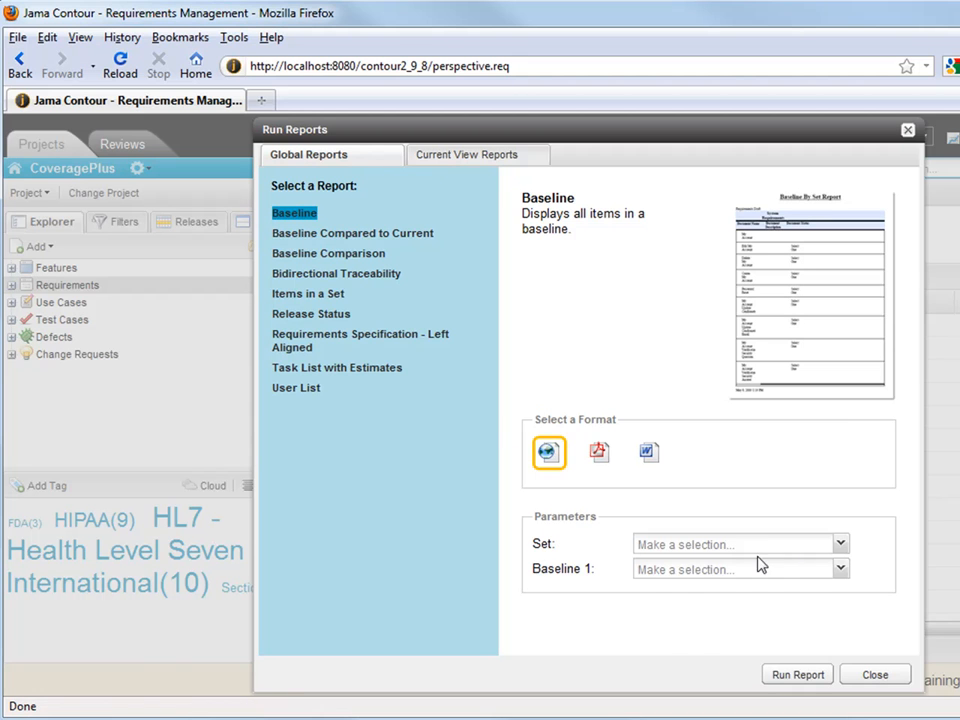
click(795, 549)
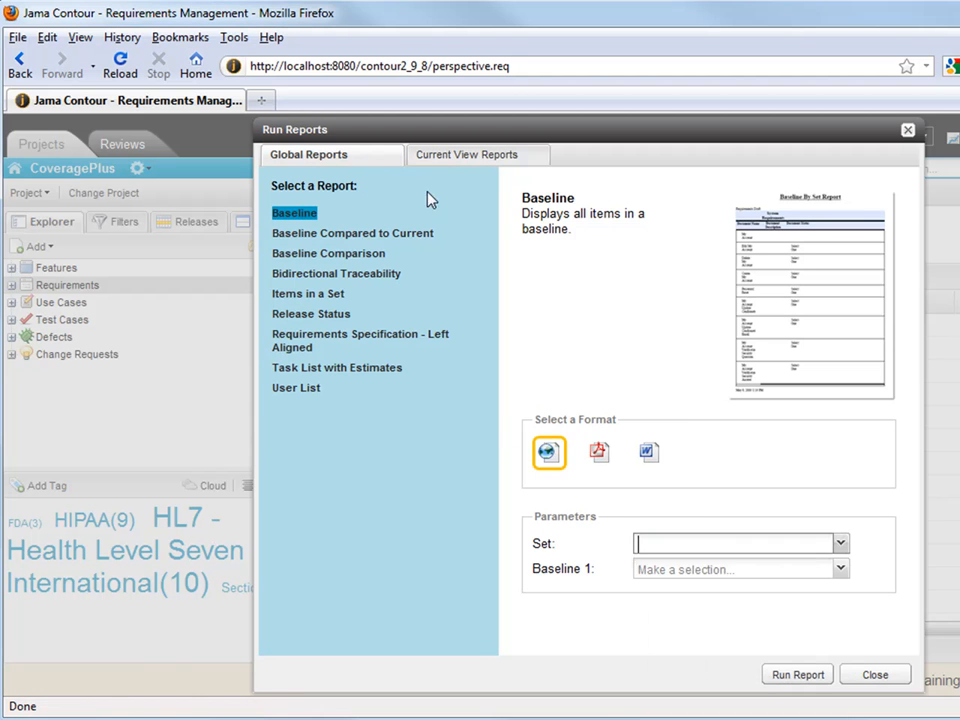
click(471, 160)
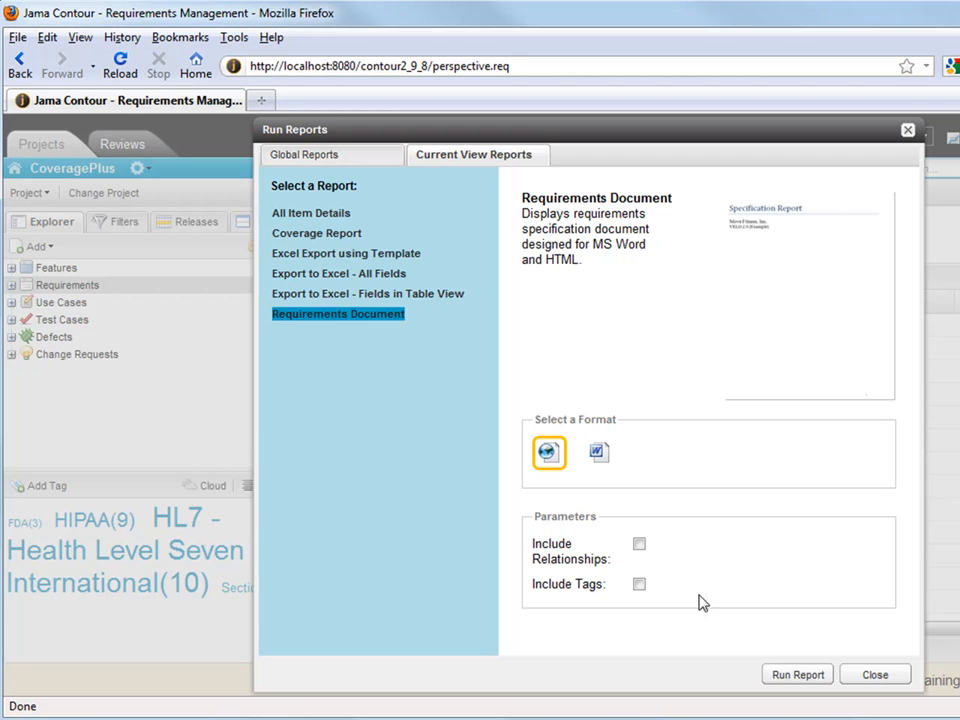
click(643, 545)
click(798, 674)
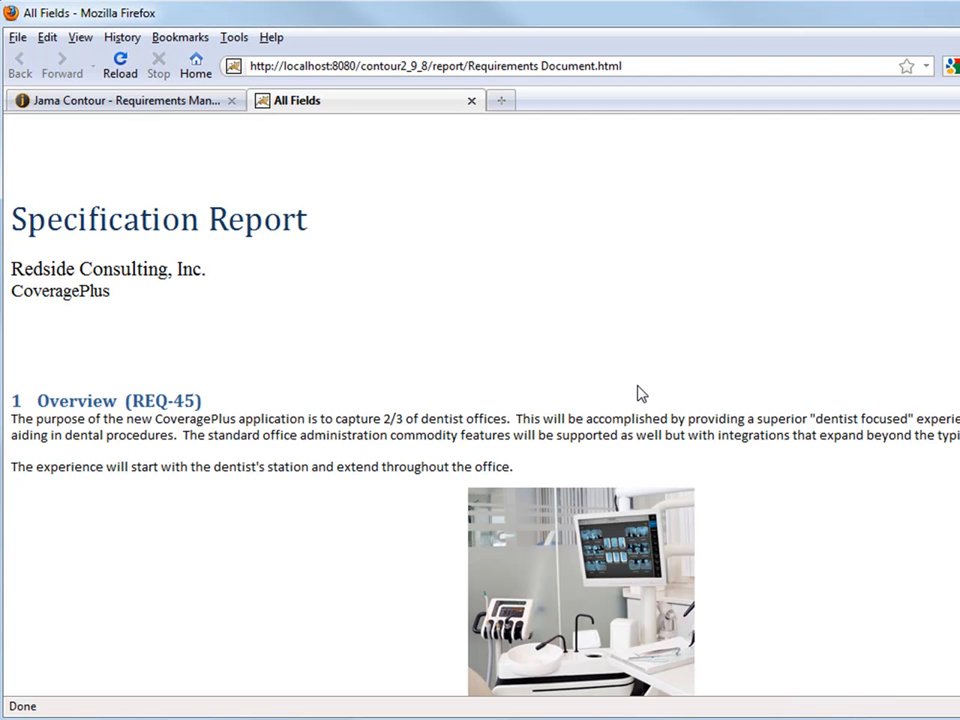
Scroll through the HTML Specification Report, then close its tab and the Run Reports dialog
scroll(480, 407, down, 20)
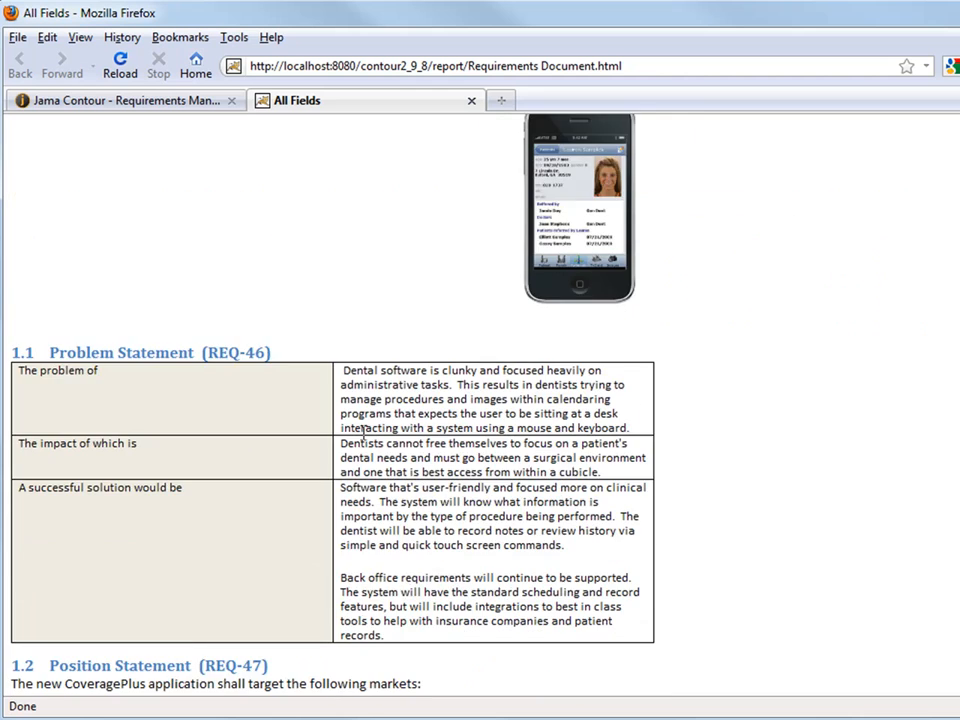
scroll(370, 470, up, 20)
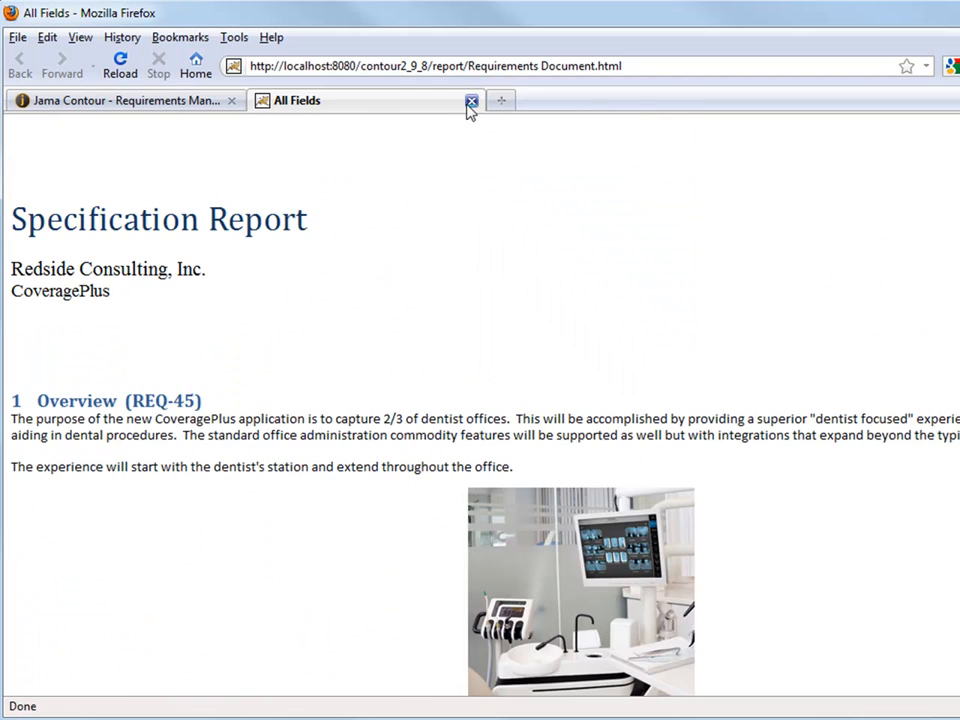
click(471, 101)
click(870, 678)
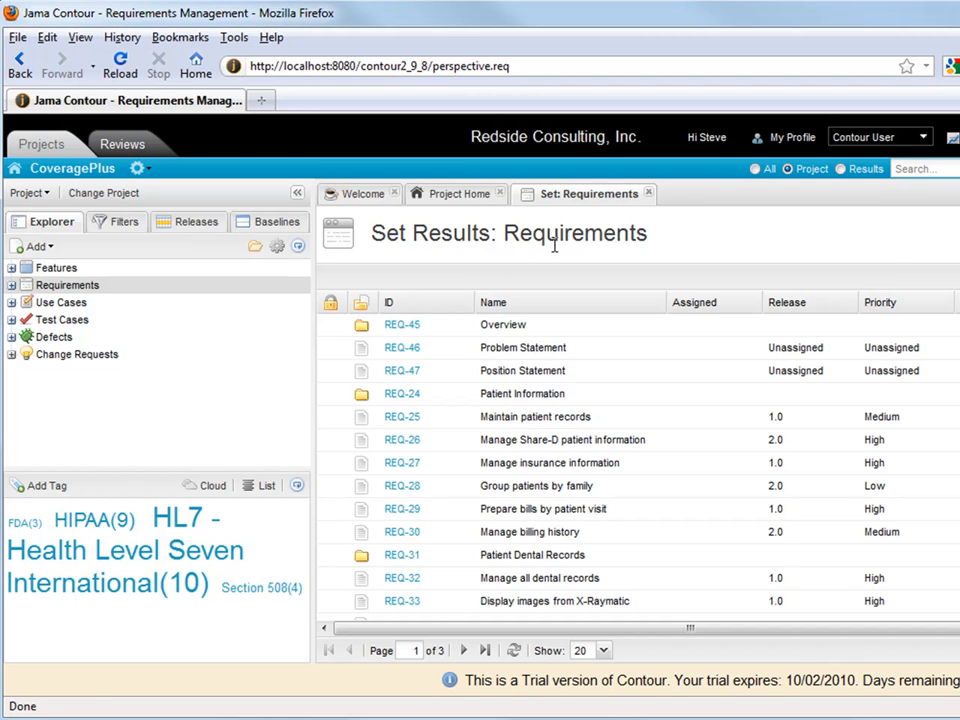
Close the Requirements set tab and browse Sample Projects and Project Templates without switching project
click(648, 194)
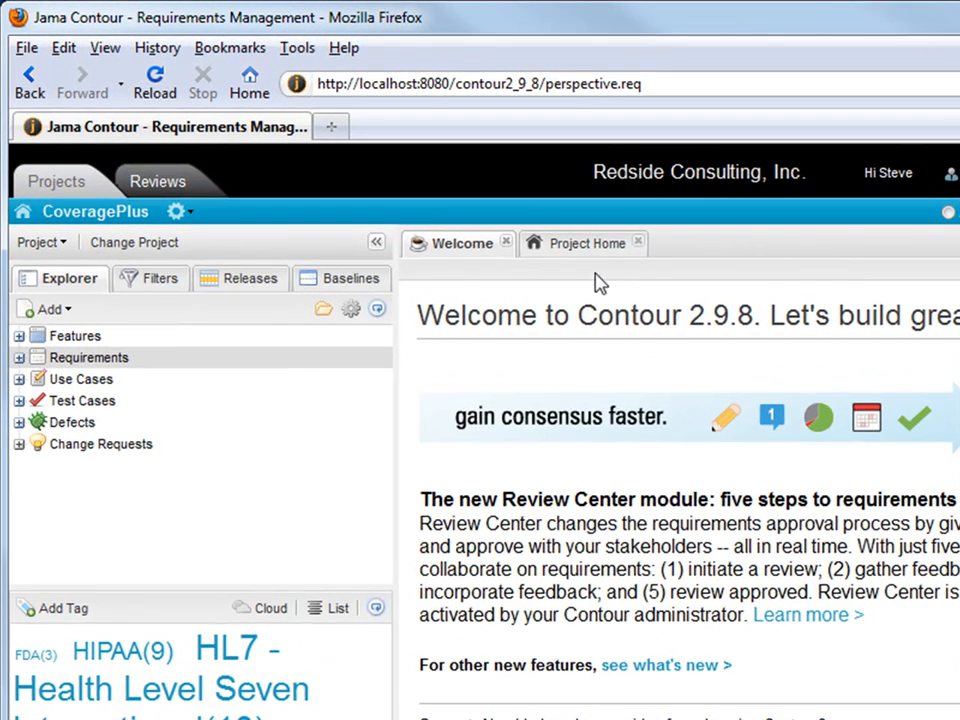
click(154, 245)
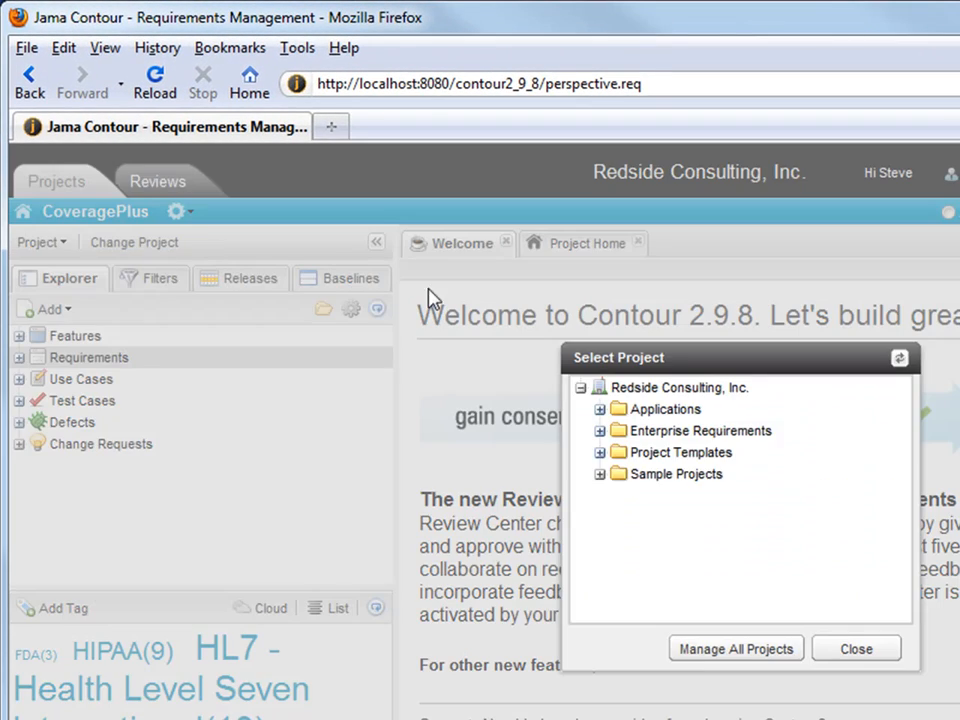
click(600, 474)
click(600, 453)
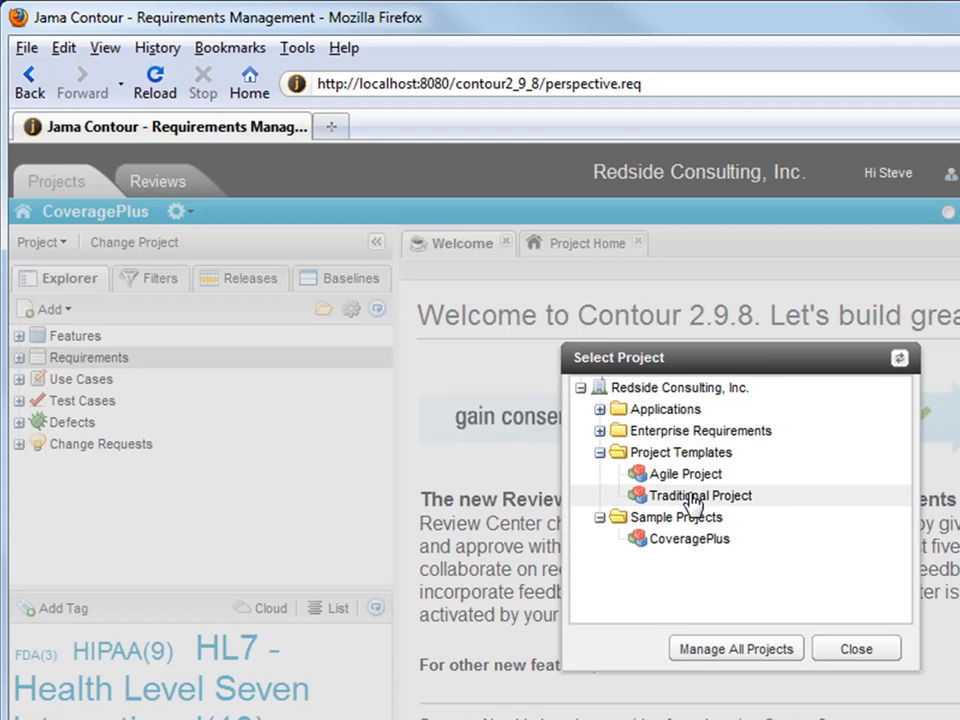
click(858, 650)
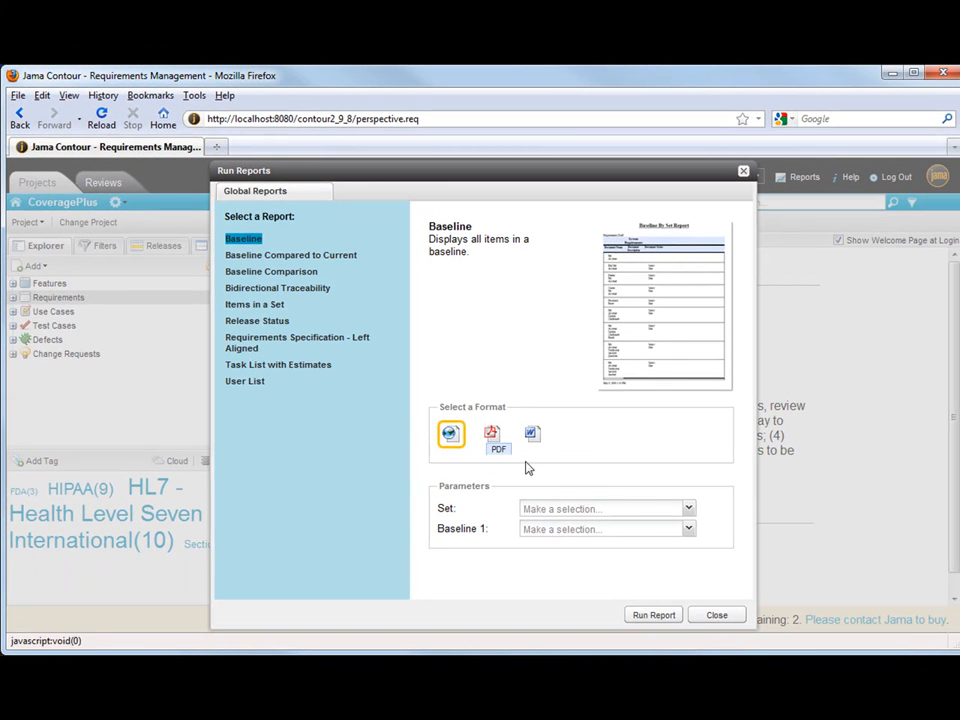
Check the Baseline report's Set options, then close Run Reports without running anything
click(689, 510)
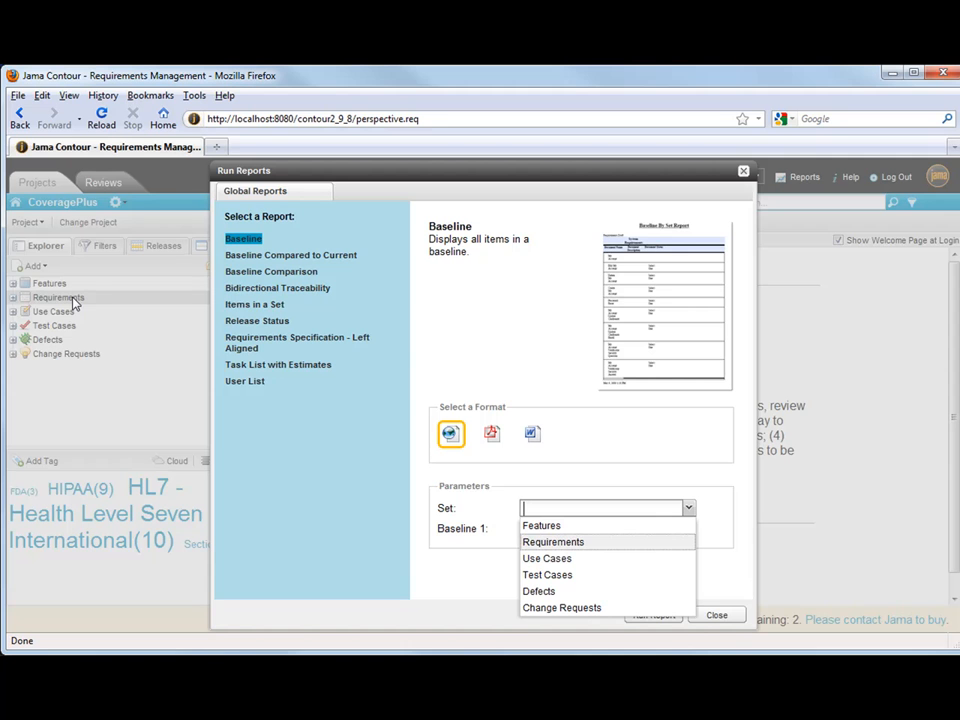
click(722, 617)
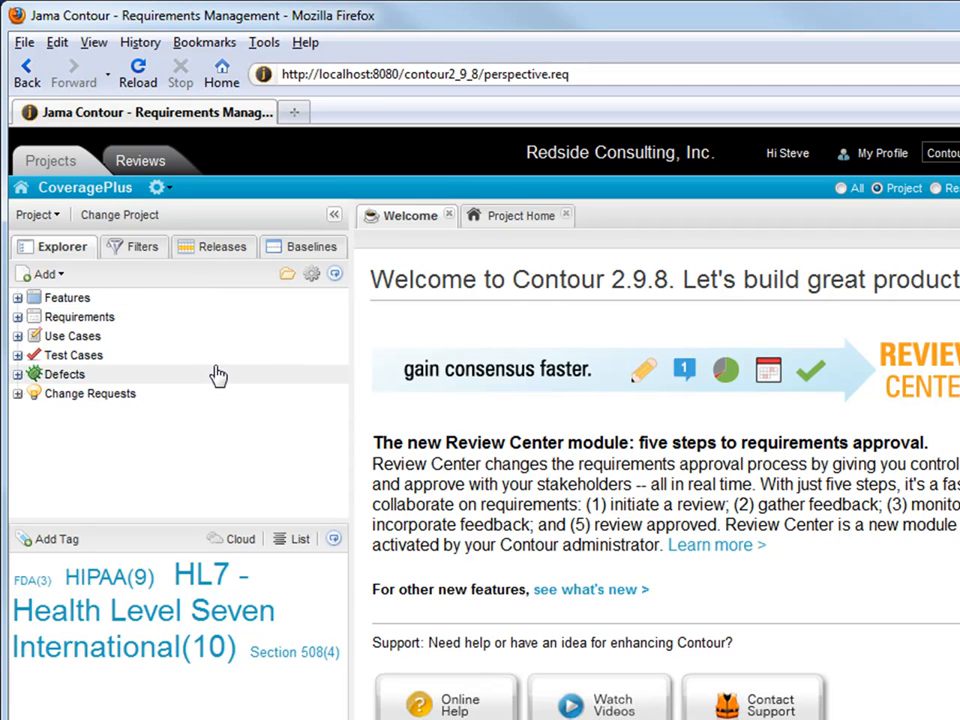
Expand the Requirements folder, open the Overview requirement and enlarge its description area
click(18, 318)
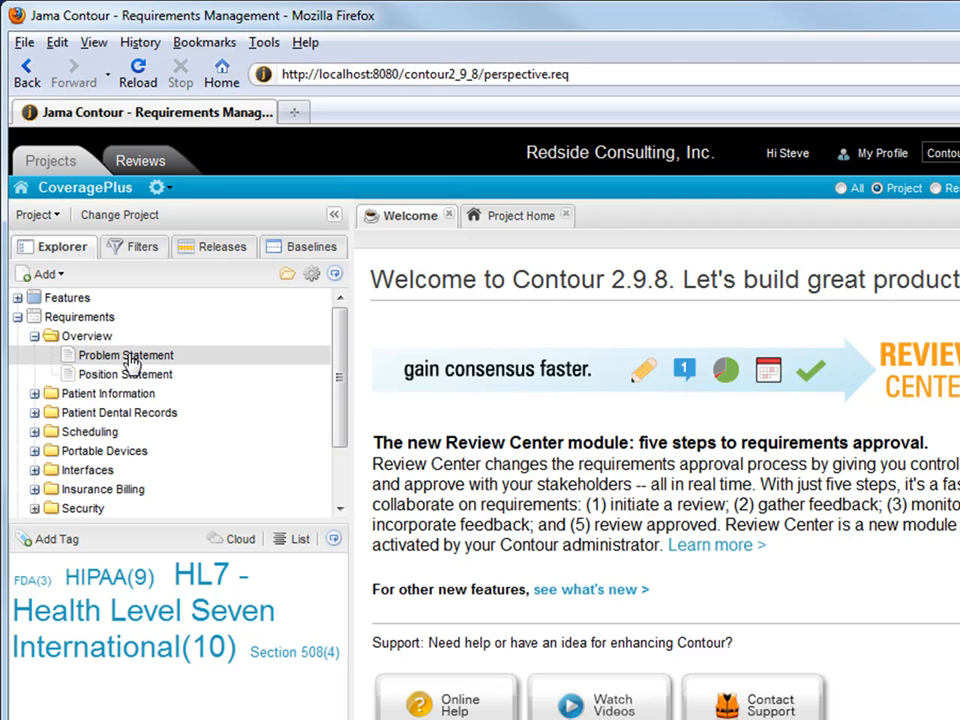
click(90, 340)
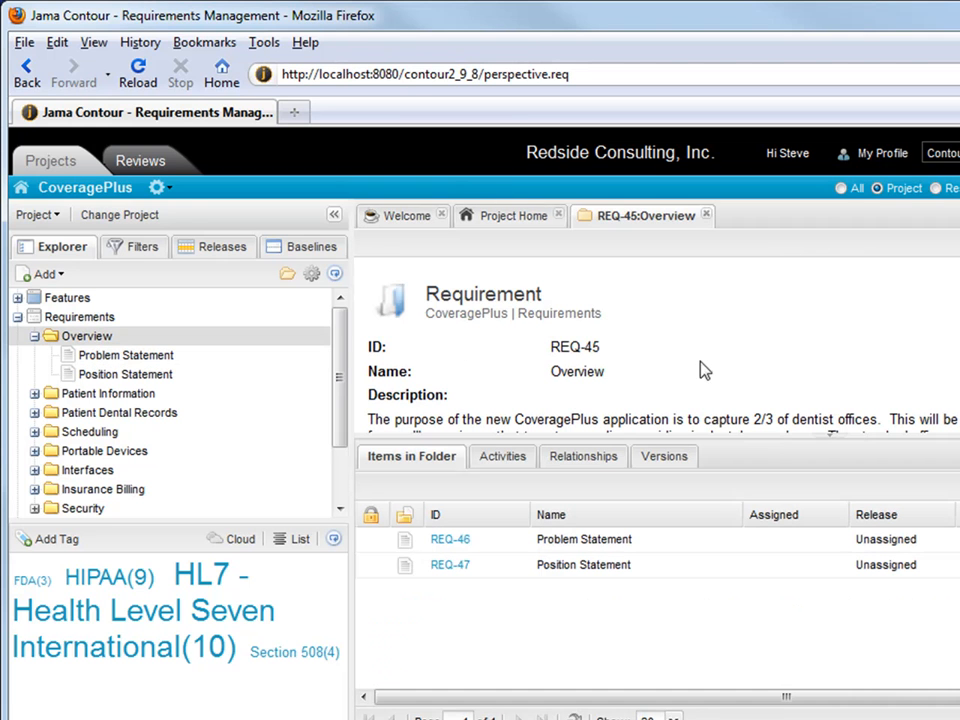
drag(741, 435, 737, 486)
Show the whole Requirements set in Reading View and scroll through REQ-45 Overview
click(72, 318)
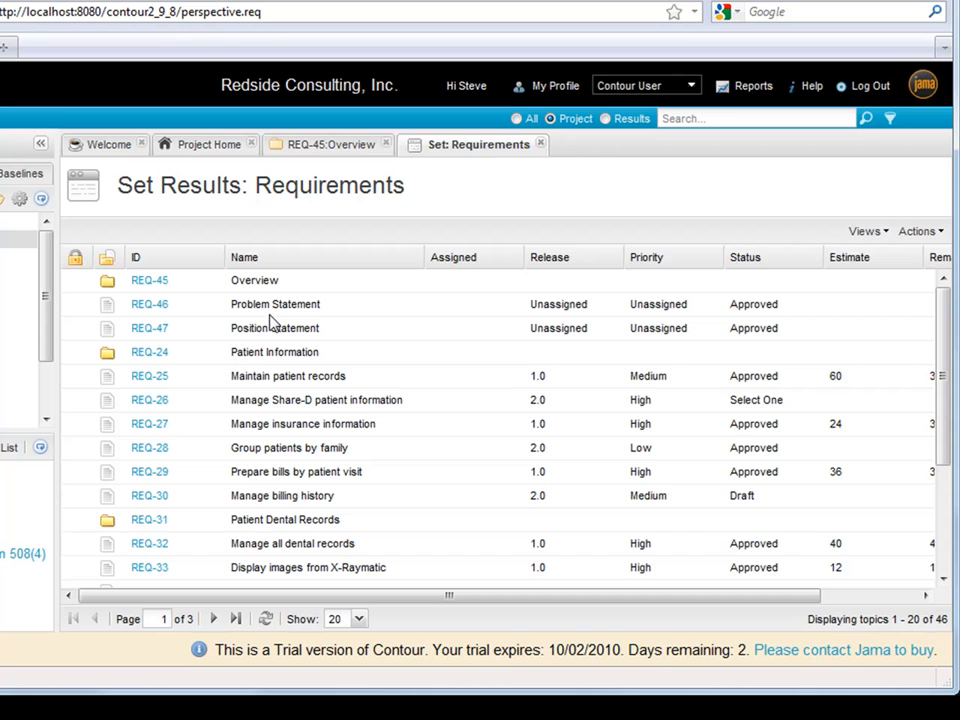
click(881, 236)
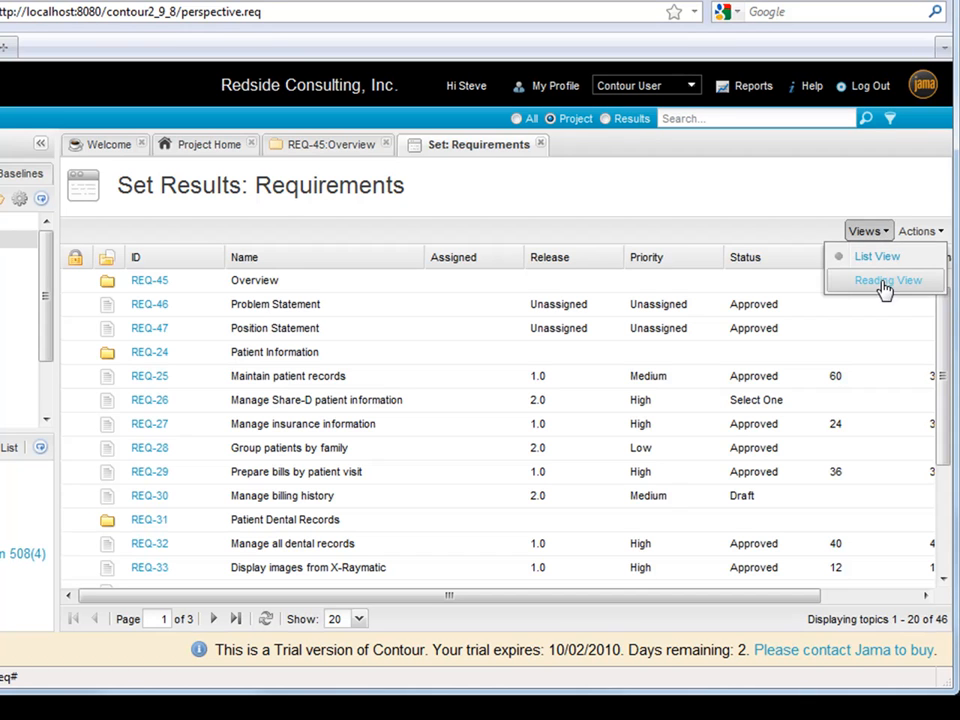
click(885, 281)
scroll(262, 390, down, 5)
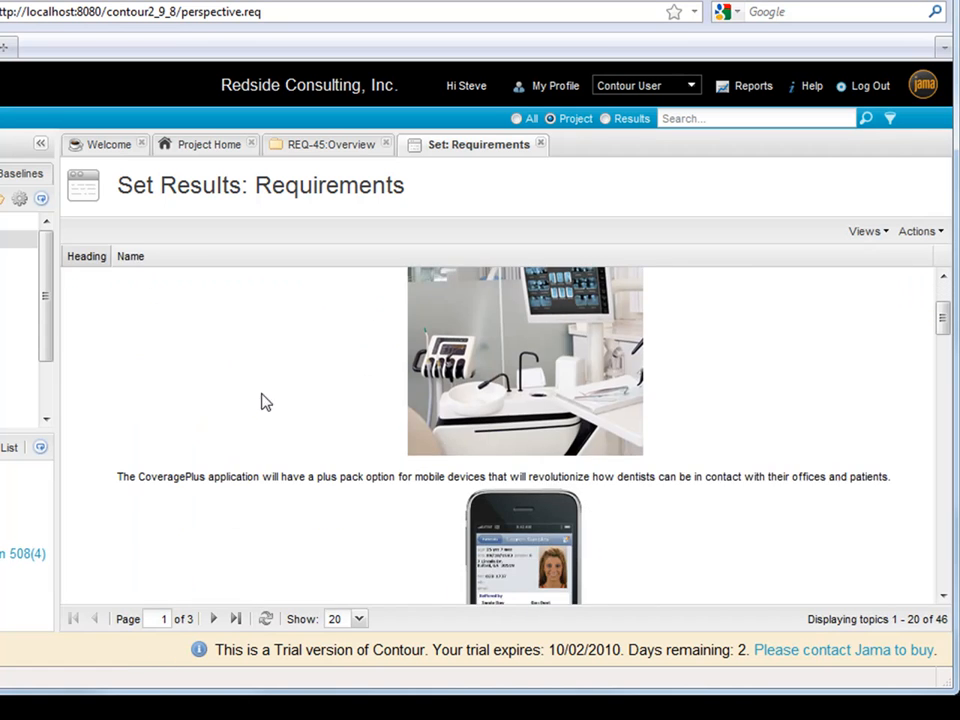
scroll(279, 422, down, 6)
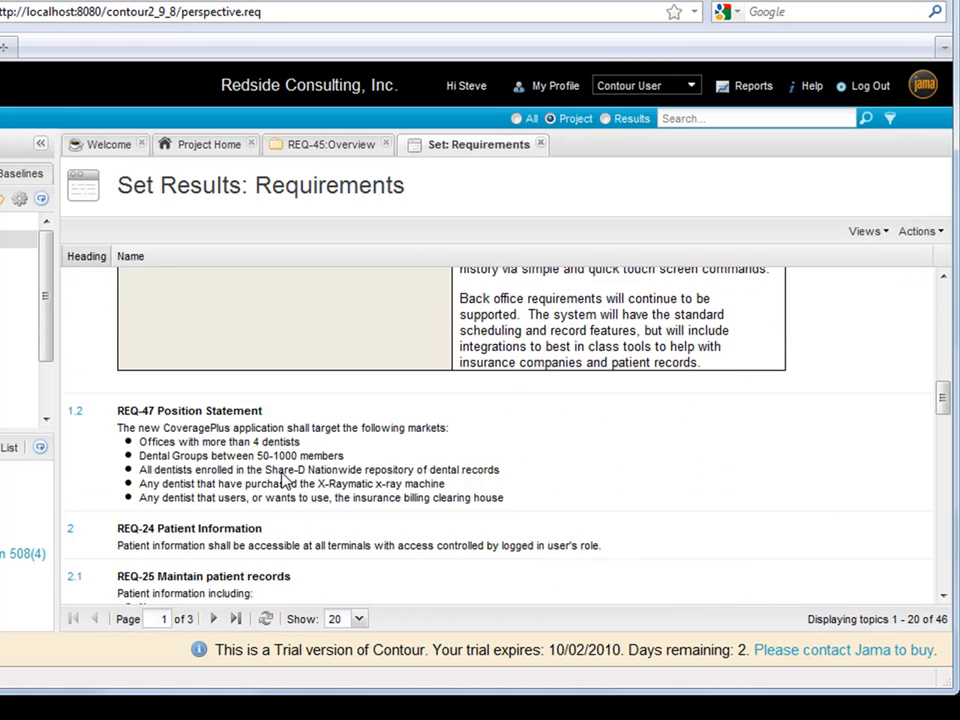
scroll(281, 478, up, 5)
scroll(283, 442, up, 6)
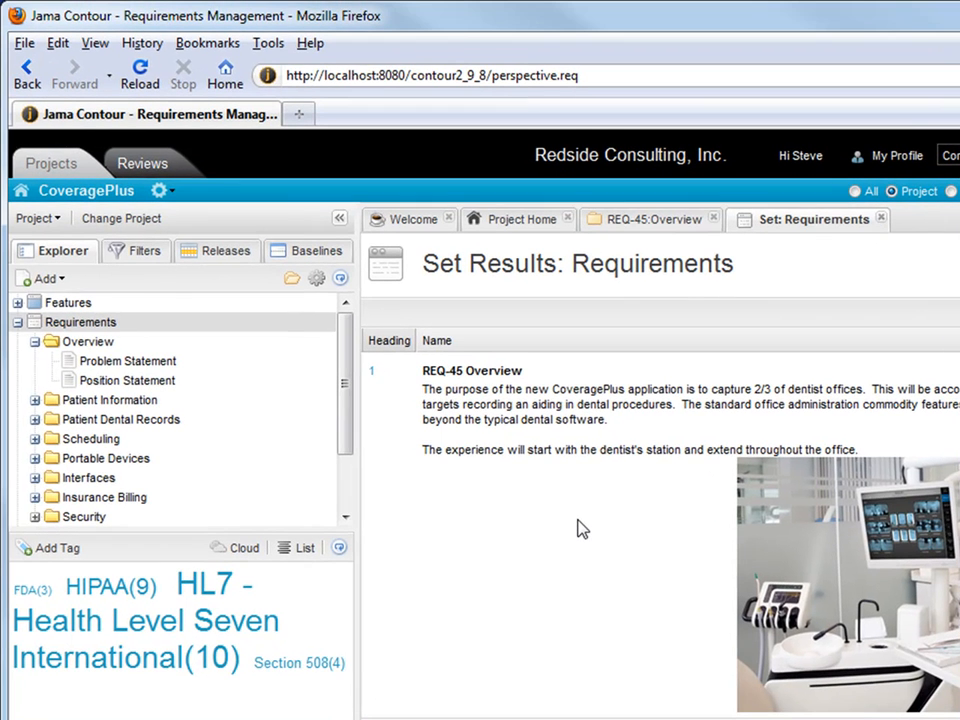
click(128, 364)
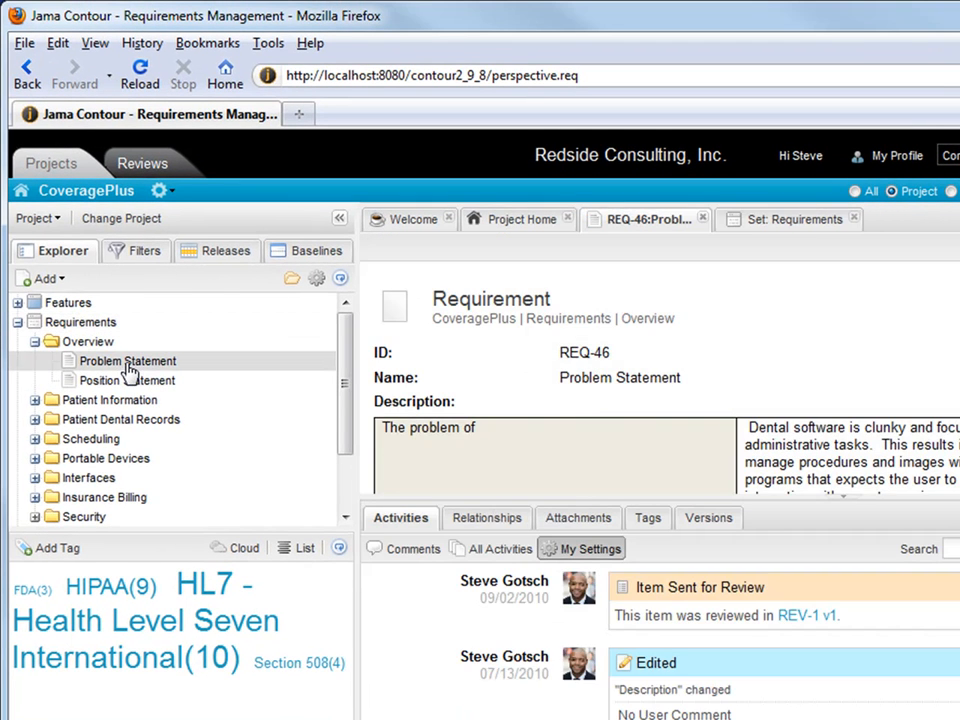
drag(874, 497, 857, 613)
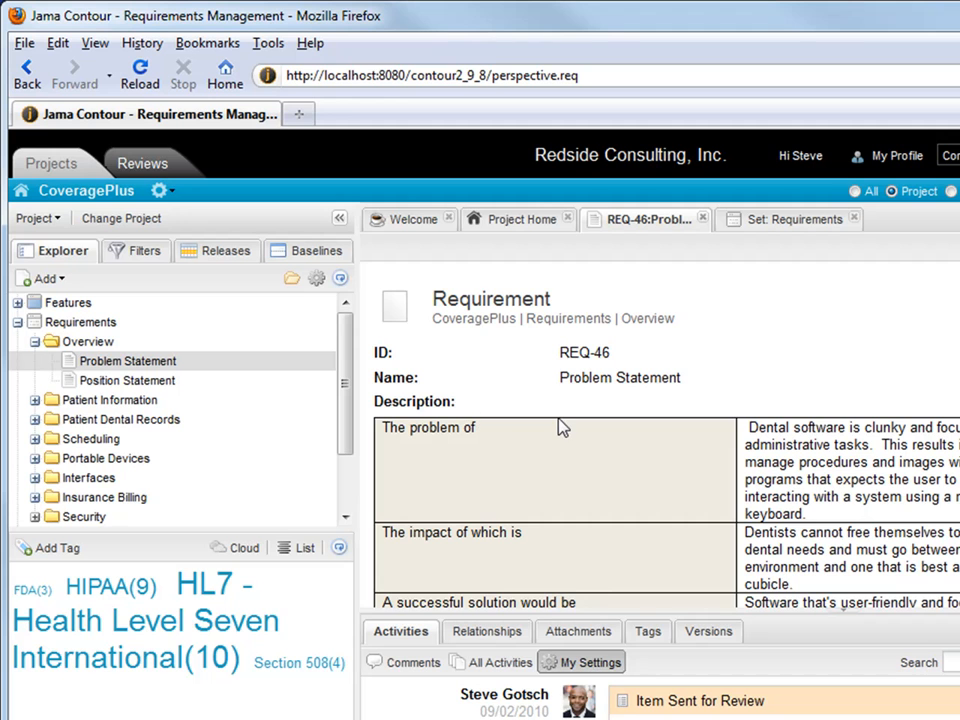
scroll(563, 425, down, 1)
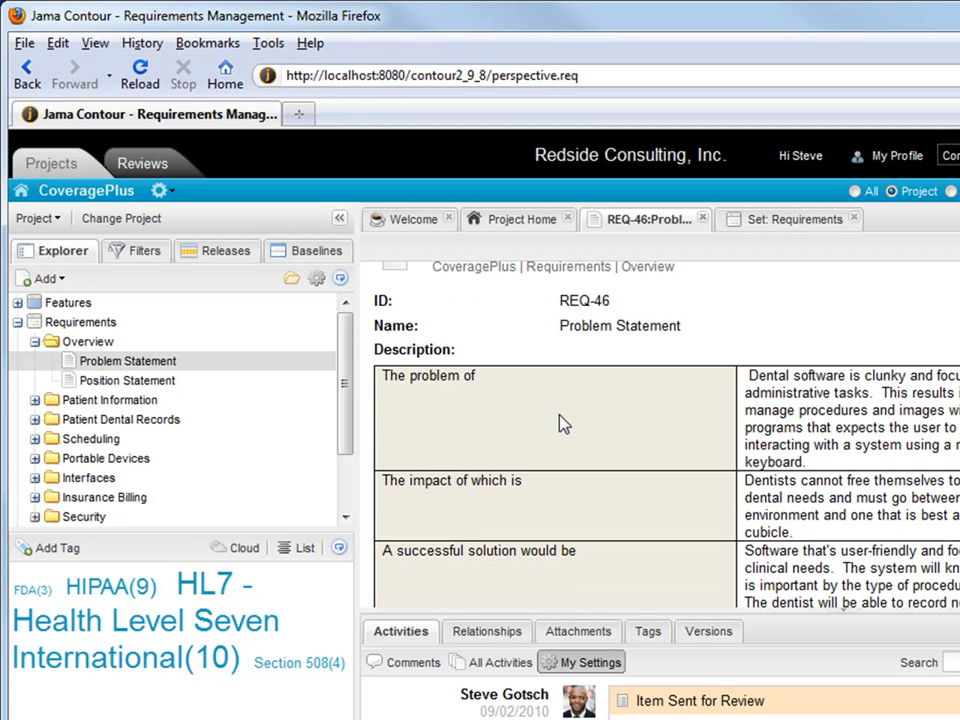
scroll(563, 423, down, 5)
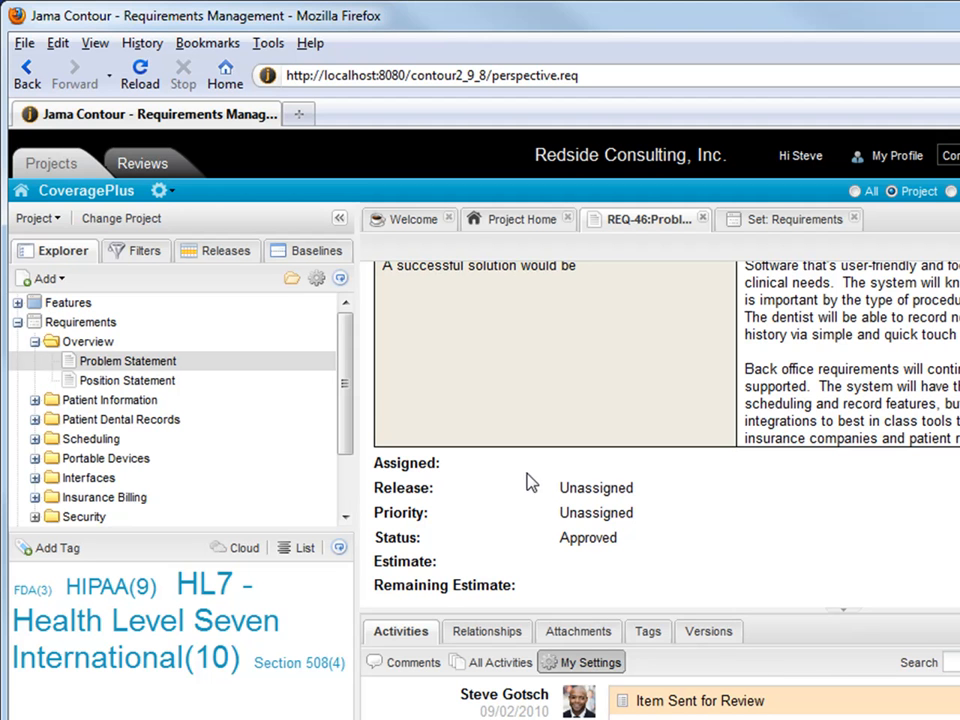
scroll(555, 486, up, 5)
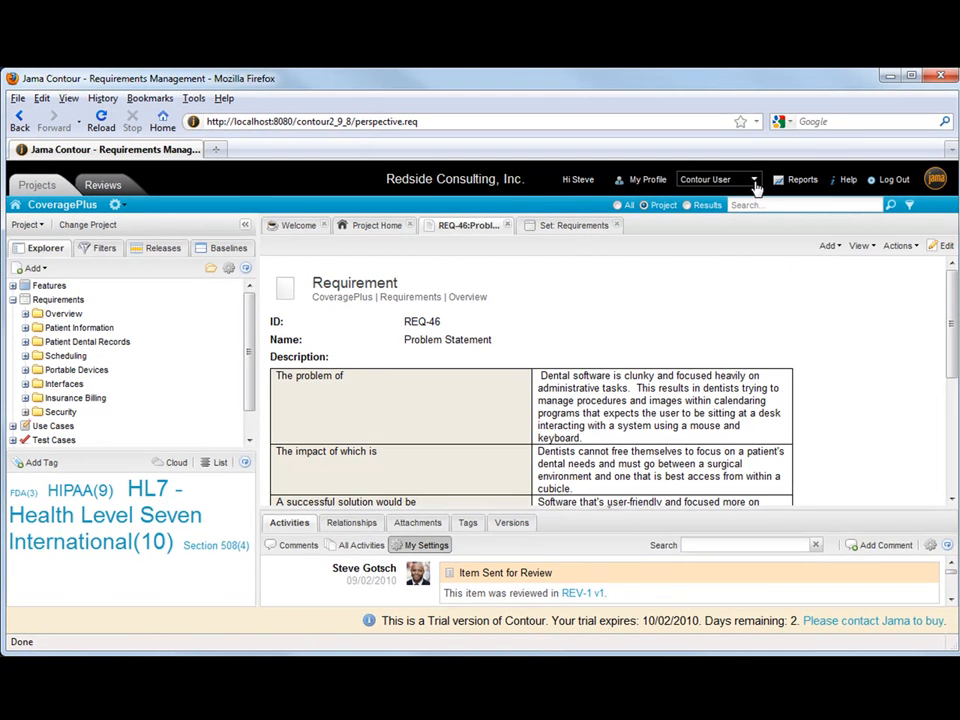
click(788, 183)
click(733, 211)
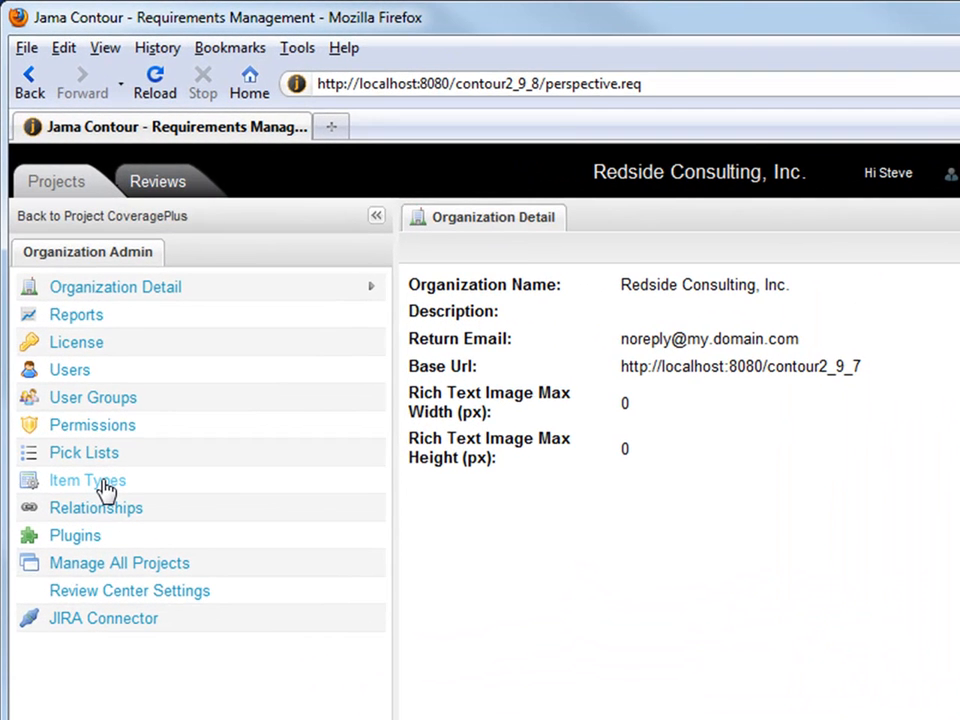
Open the Requirements item type's Config to list its nine fields
click(105, 486)
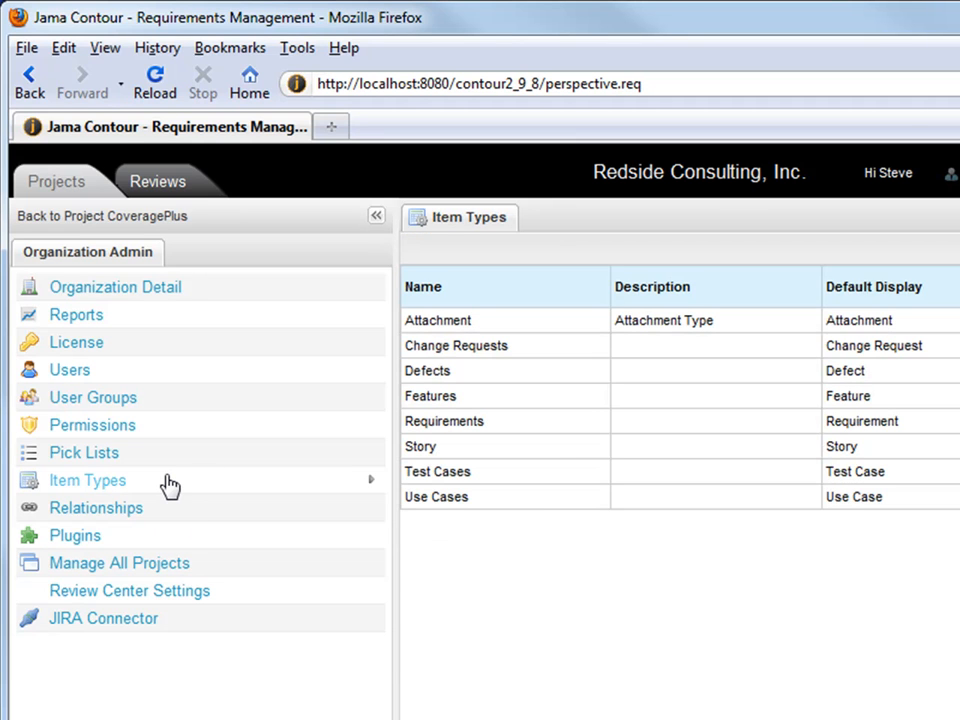
click(528, 427)
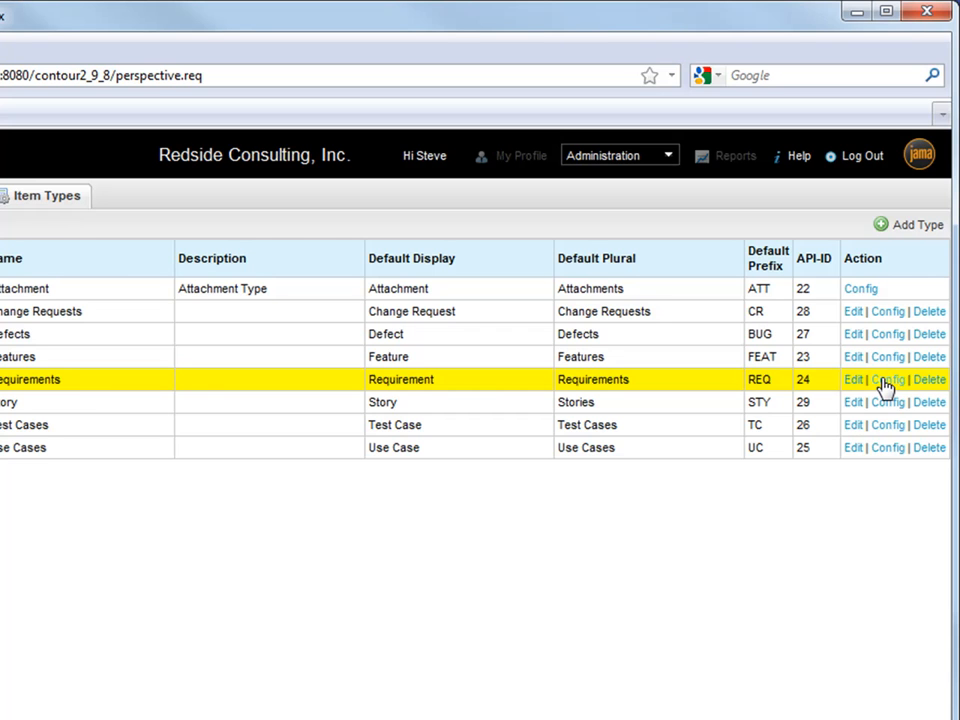
click(885, 381)
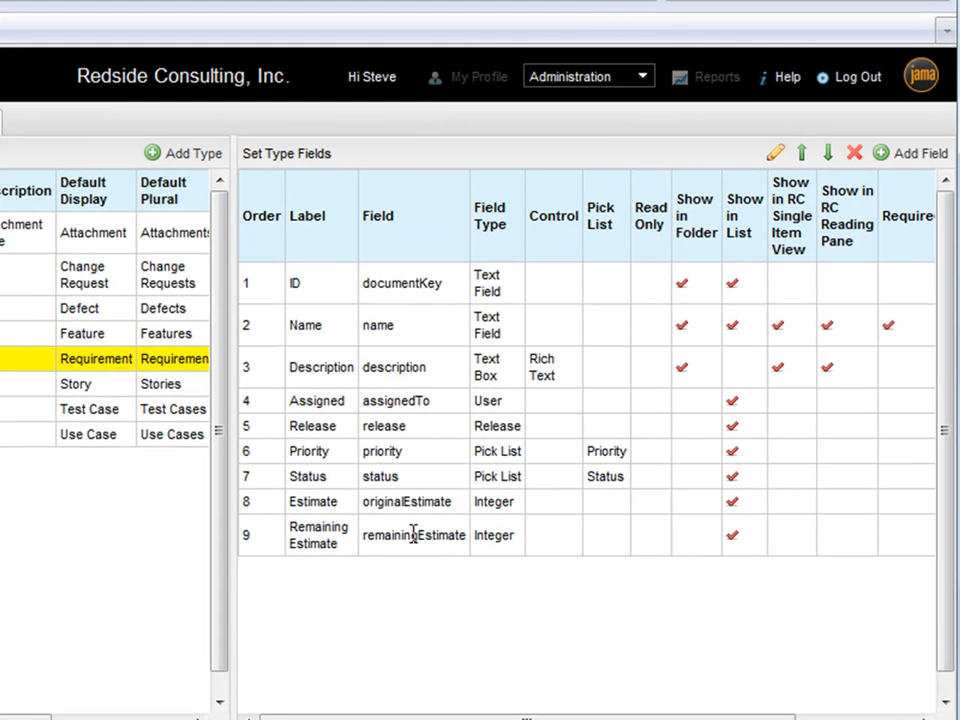
Inspect the assignedTo name and select the Assigned and Release field rows
drag(426, 401, 362, 400)
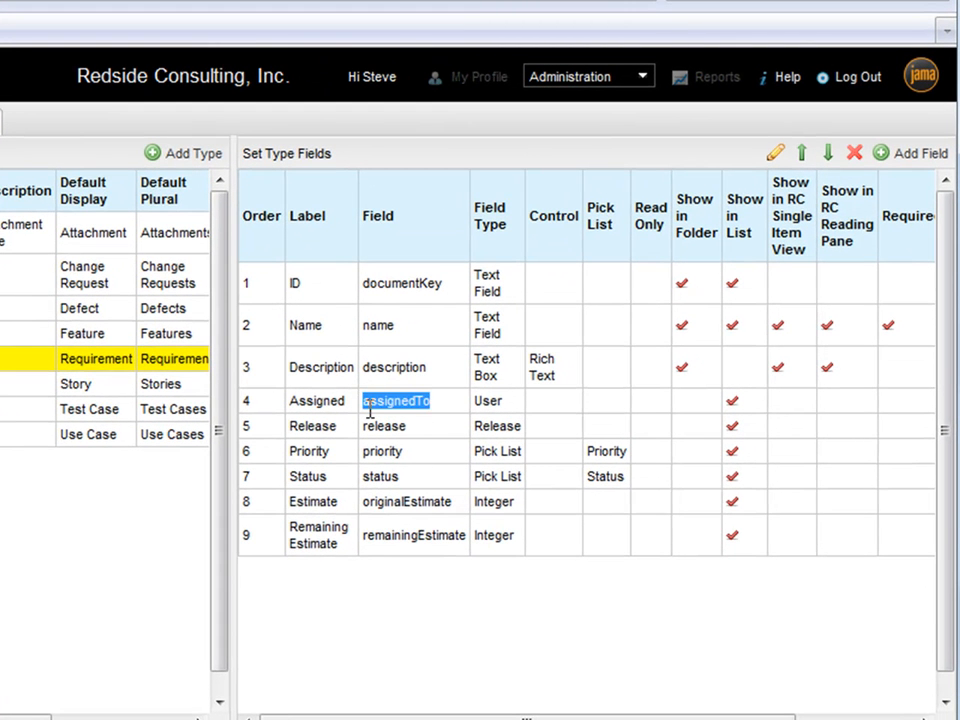
click(435, 424)
click(443, 409)
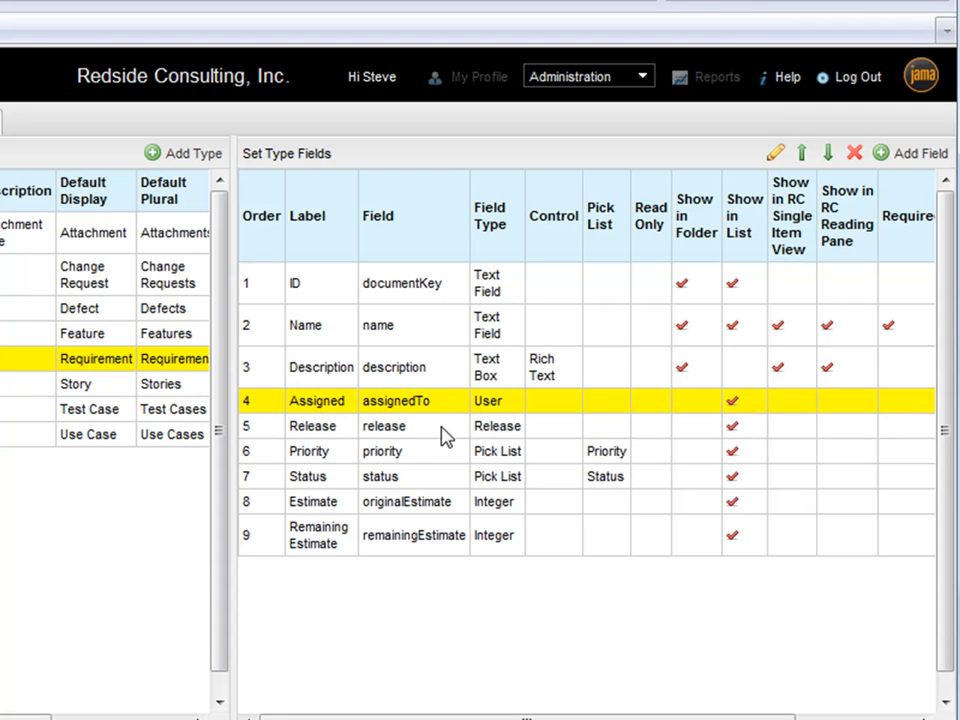
click(446, 430)
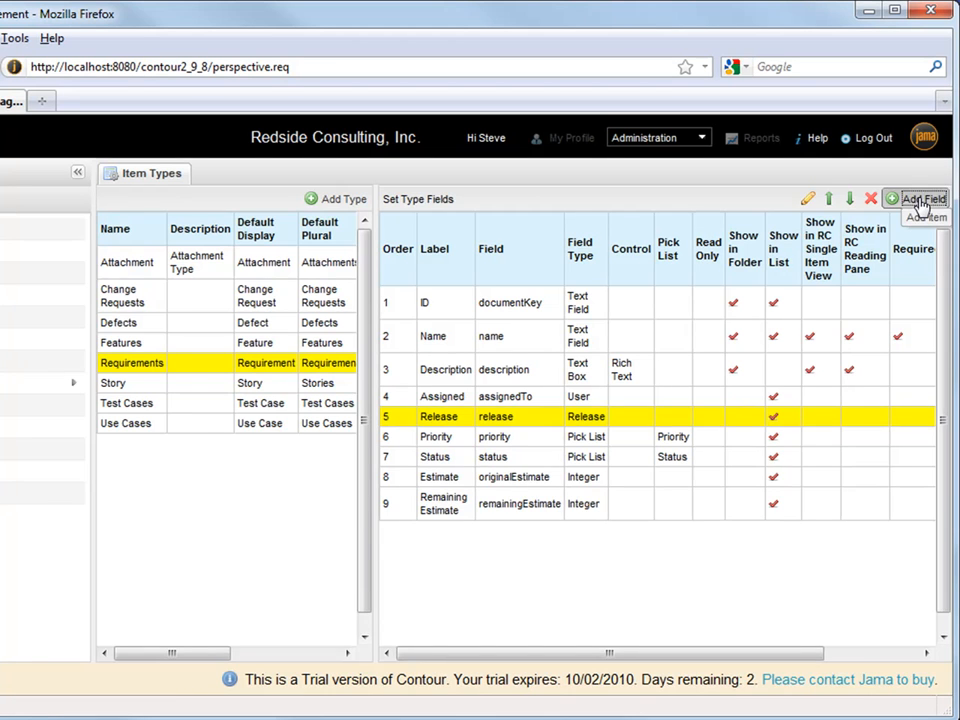
Begin adding a Requirements field and browse the Predefined Fields list without choosing one
click(920, 199)
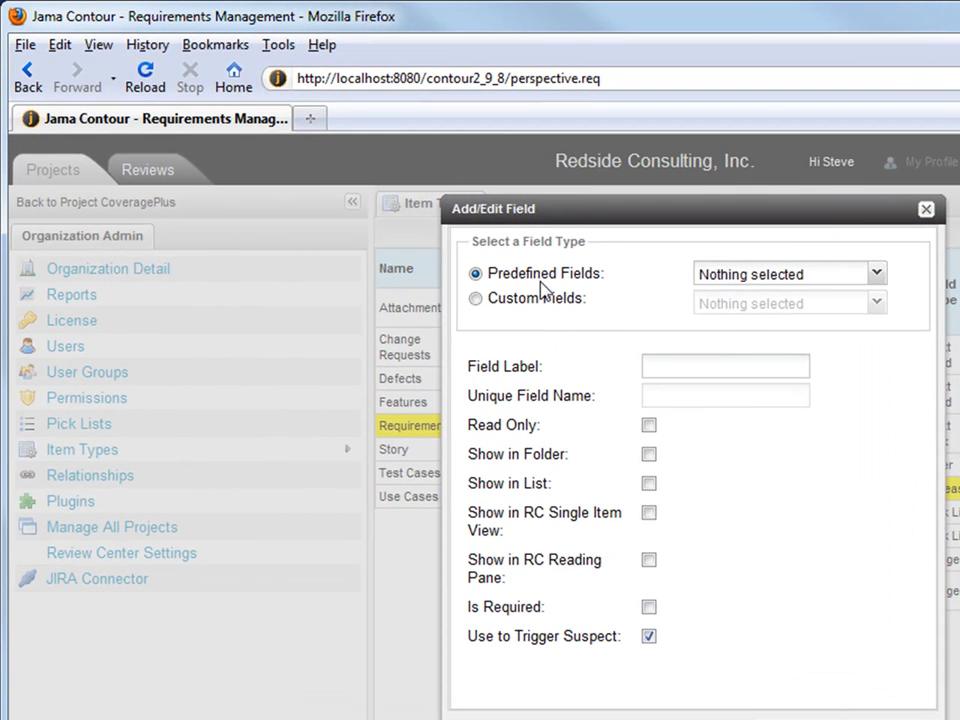
click(876, 275)
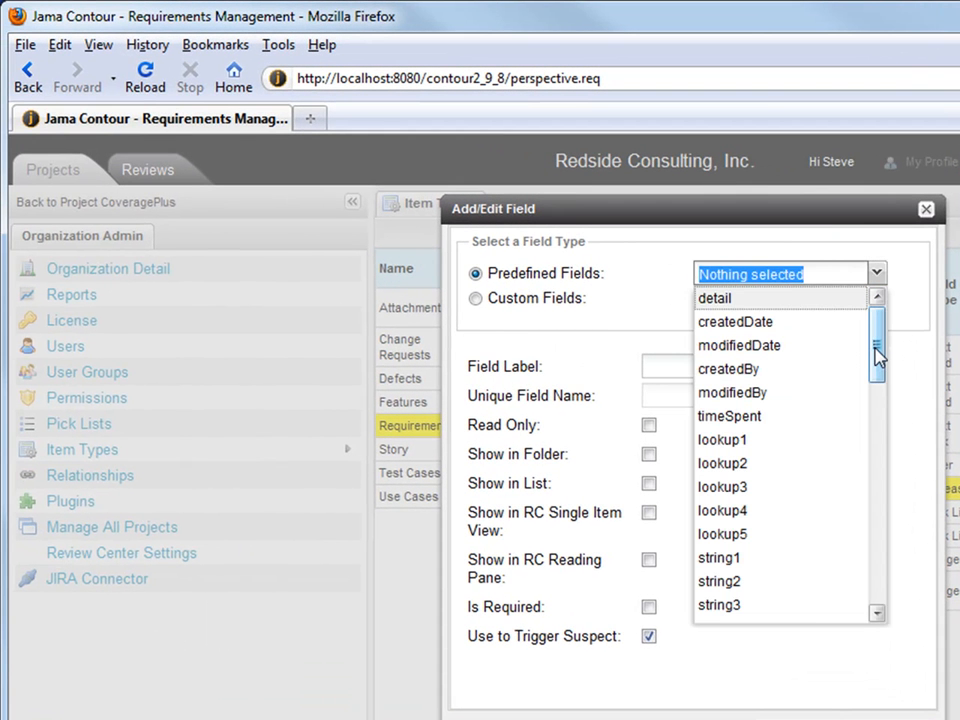
drag(877, 355, 878, 414)
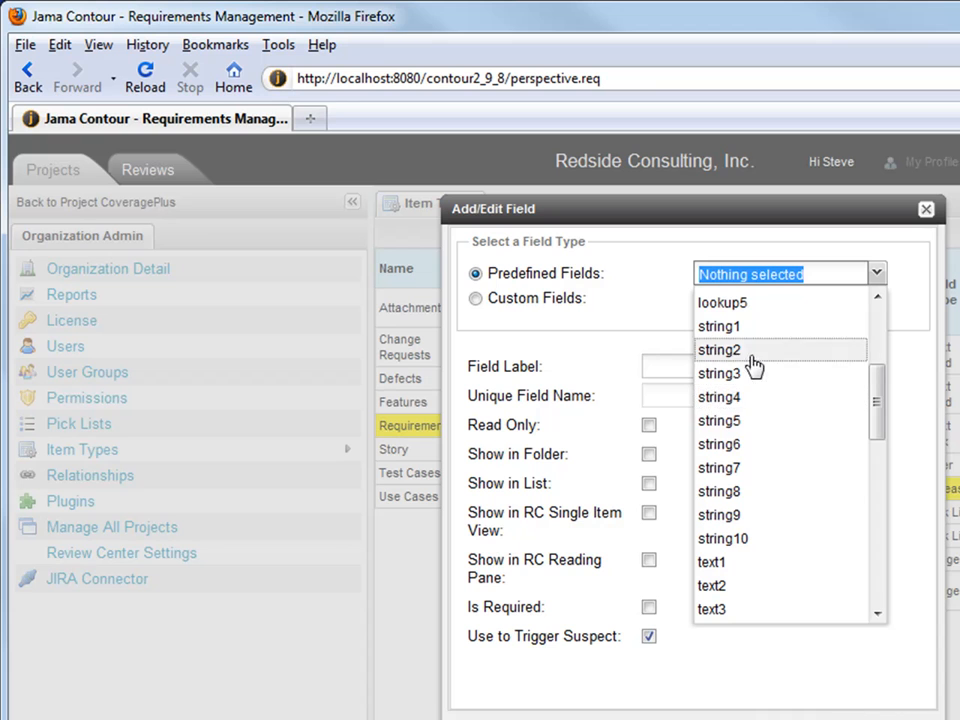
drag(876, 407, 879, 499)
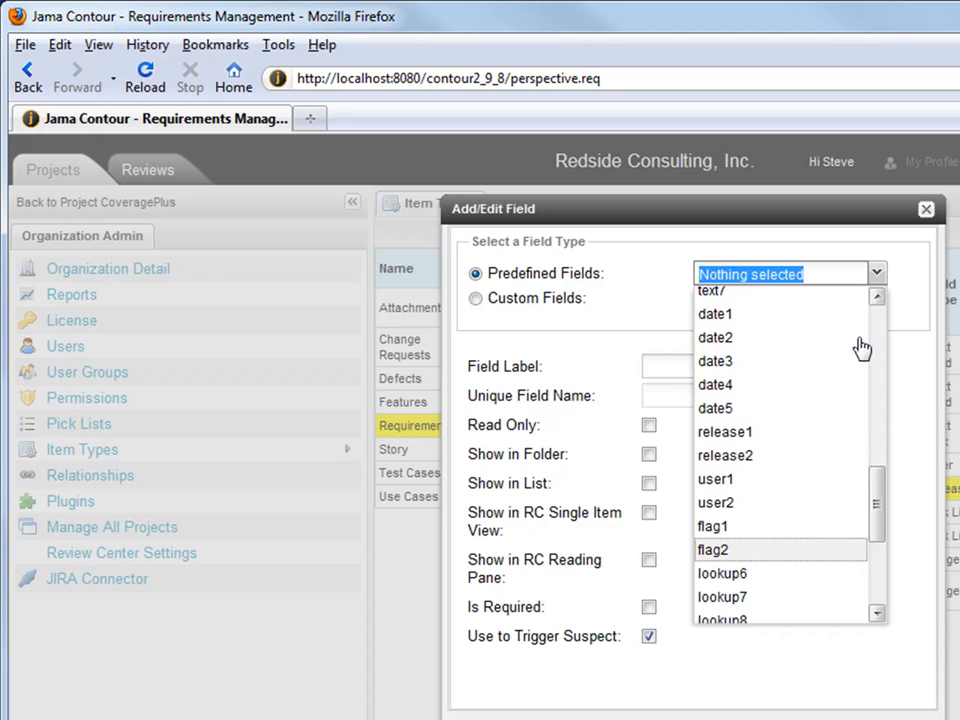
click(874, 277)
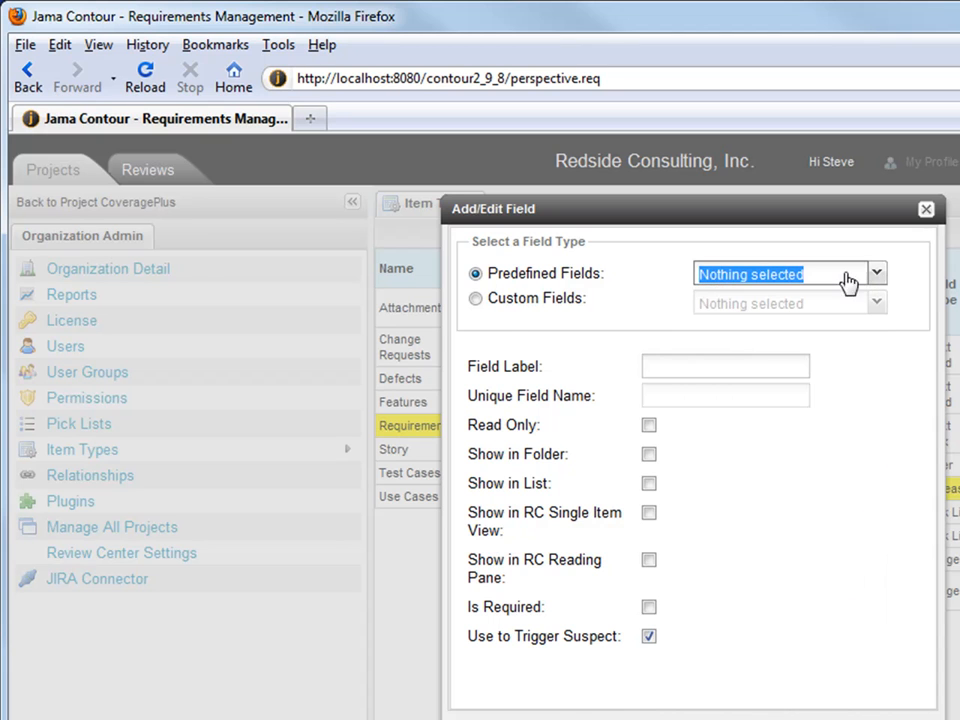
click(477, 299)
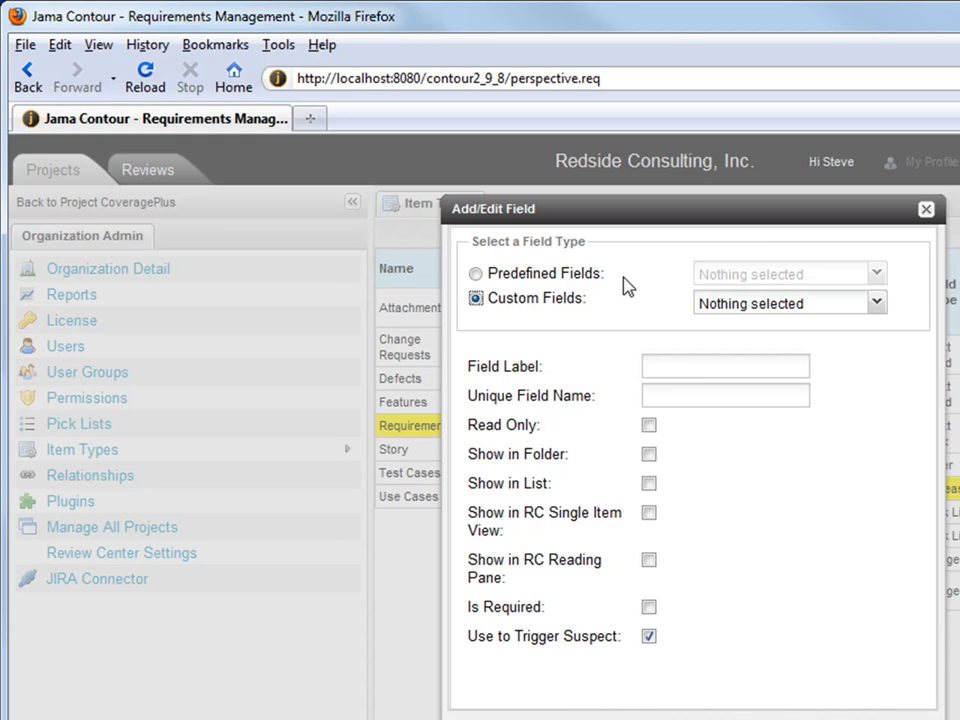
click(876, 302)
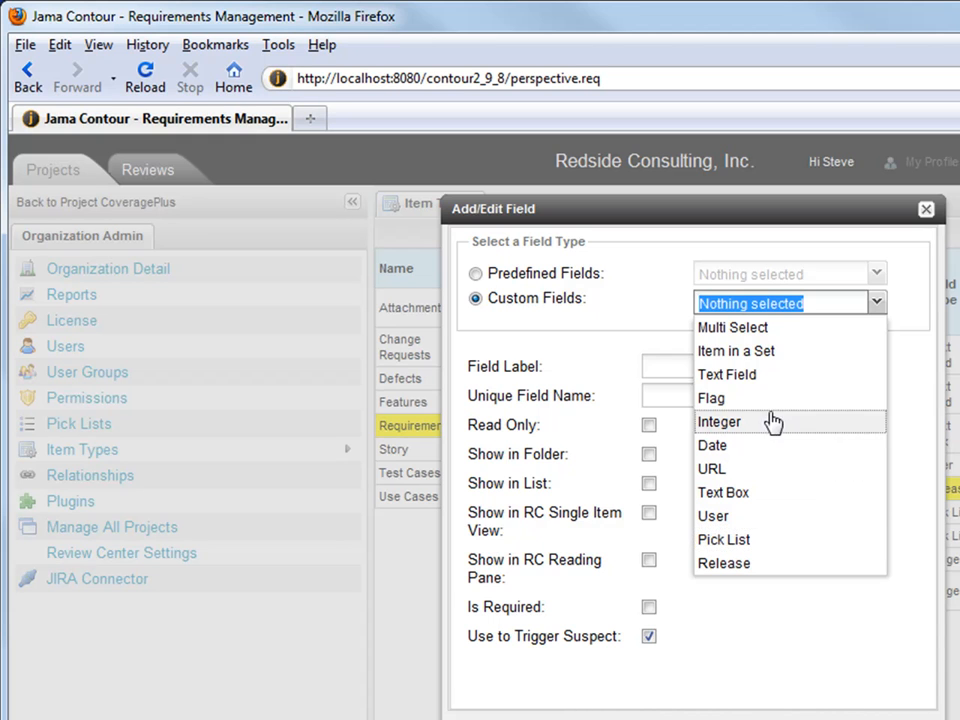
click(482, 275)
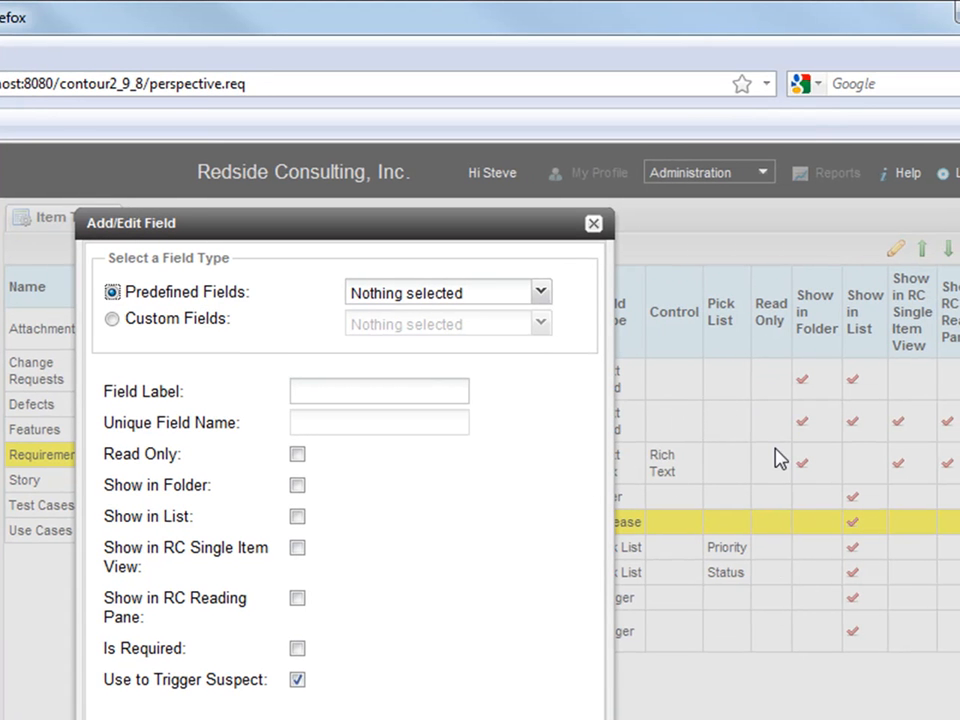
Reopen and close the Predefined Fields list, then cancel the Add/Edit Field dialog
click(372, 293)
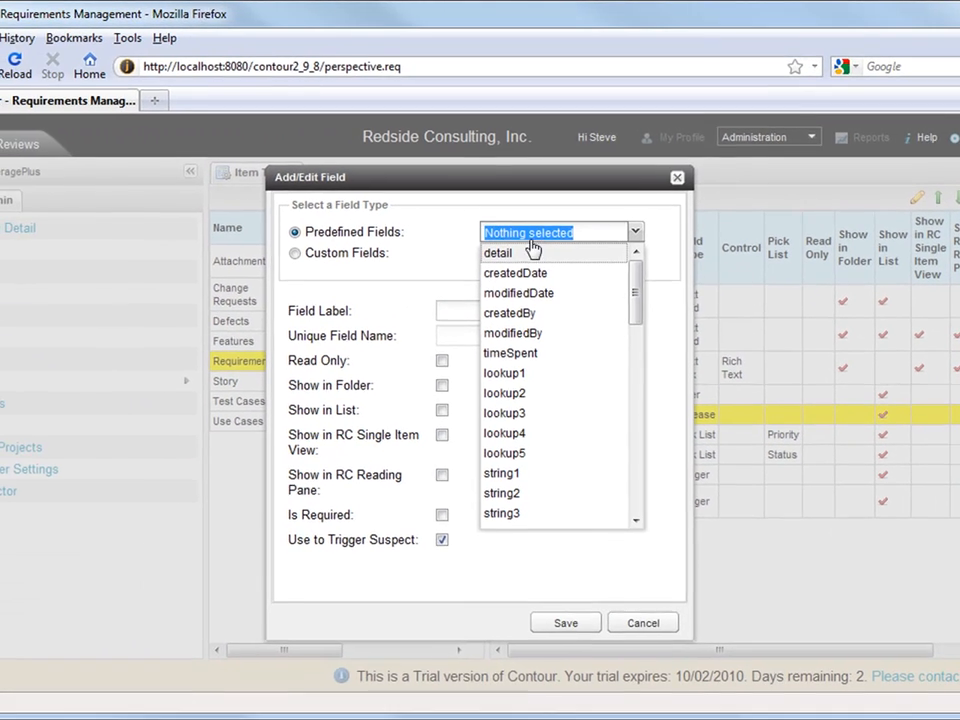
click(604, 238)
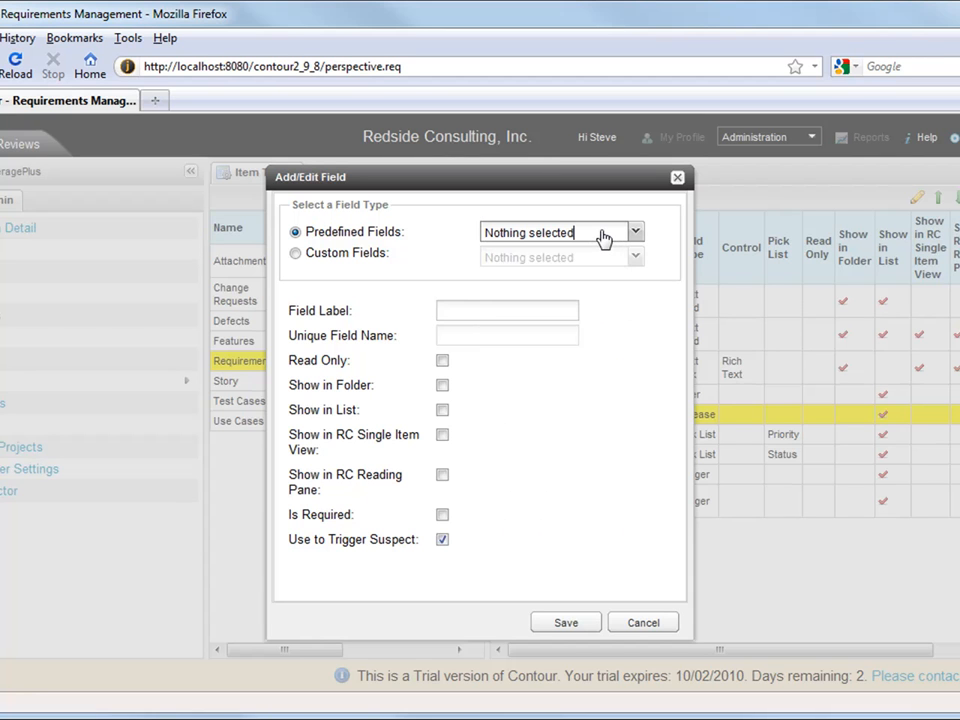
click(654, 624)
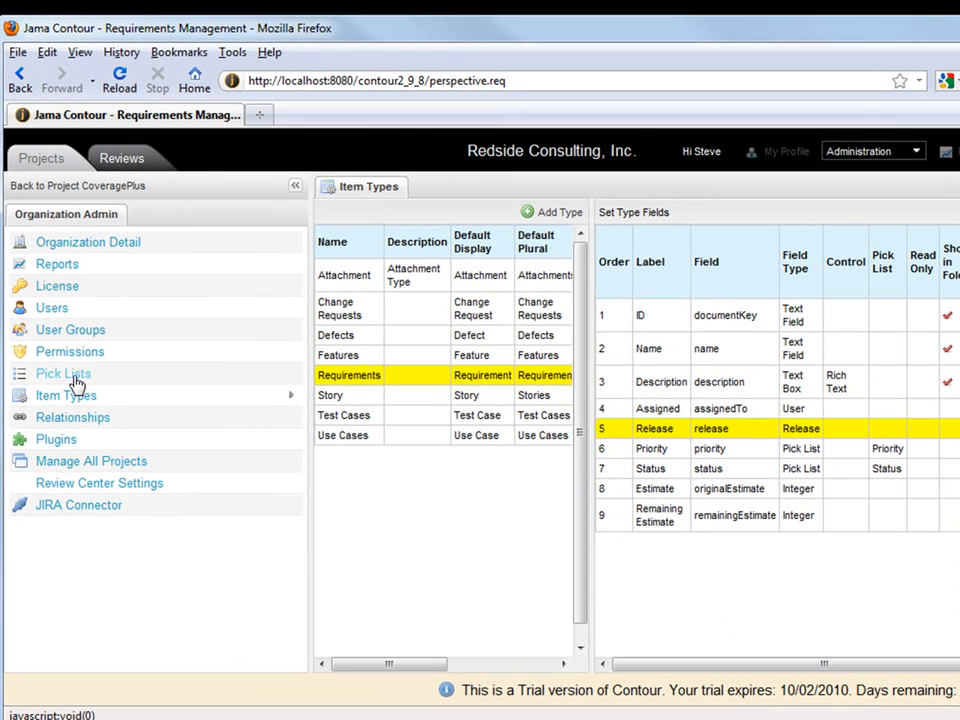
Review the Project Status pick list values, then show the organization's Reports page, which reads No Data
click(77, 381)
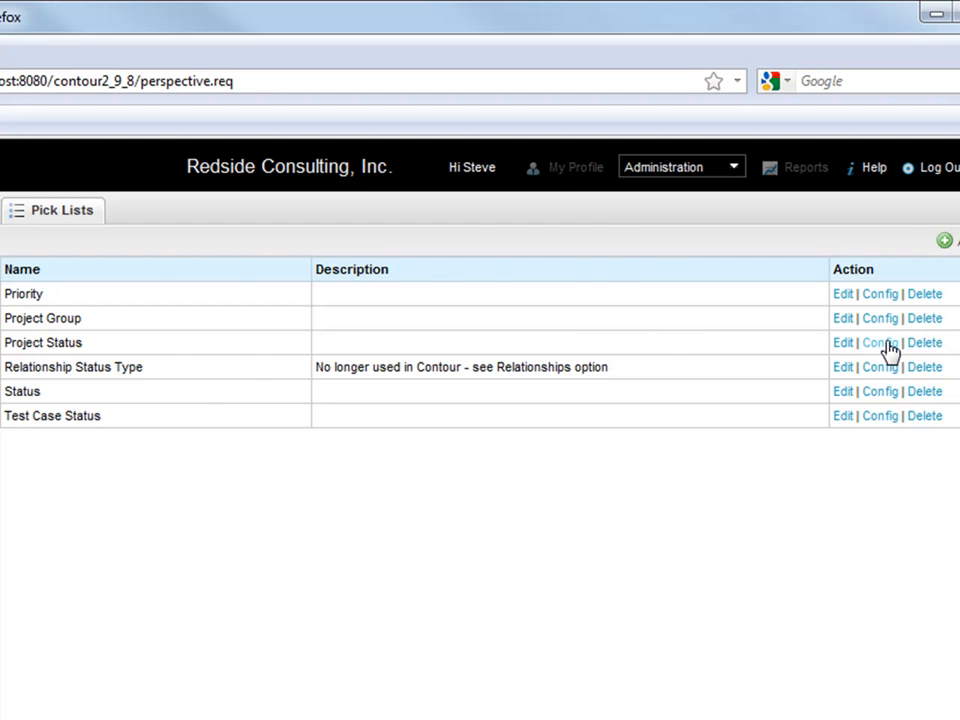
click(884, 343)
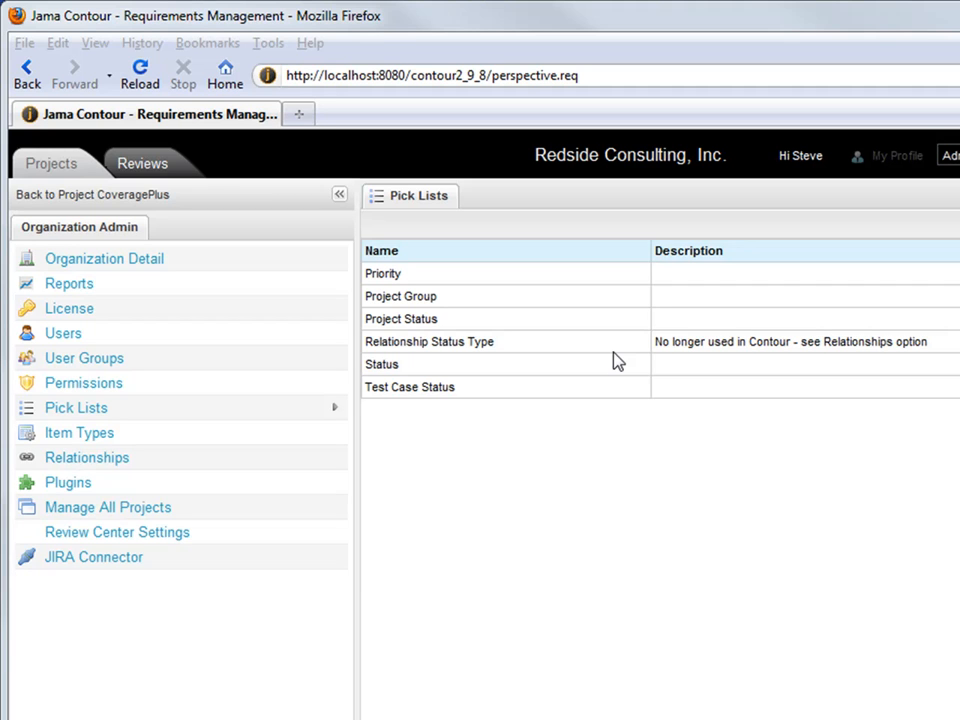
click(87, 290)
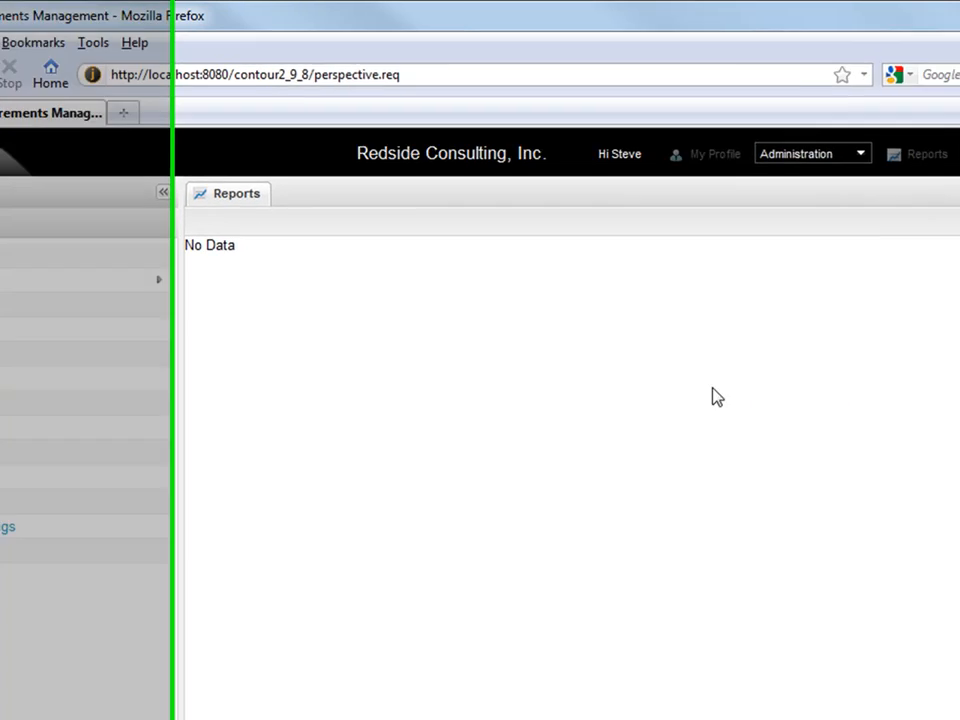
Start a new report from Add Report and list the available report types
click(906, 221)
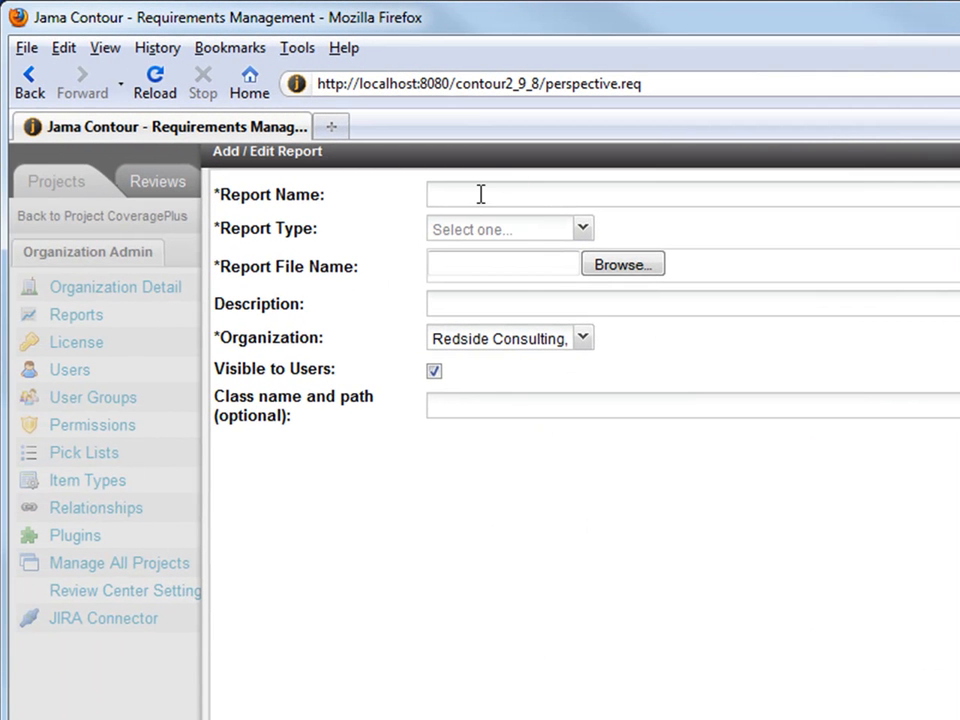
click(583, 232)
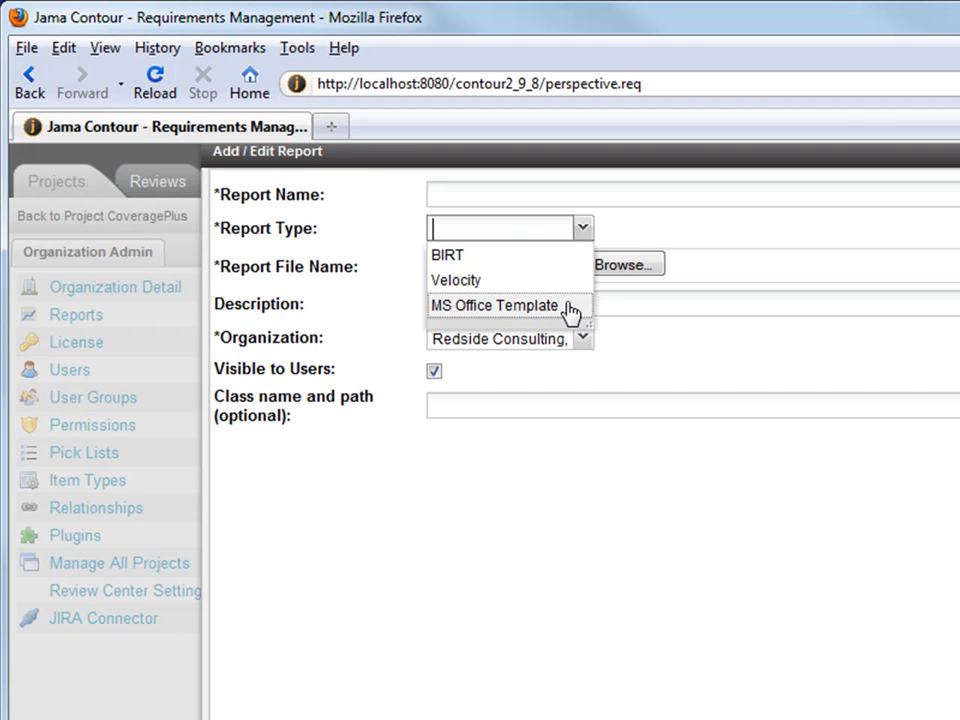
Set the new report's type to BIRT after briefly trying Velocity and the Microsoft Word format
click(643, 332)
click(580, 229)
click(517, 281)
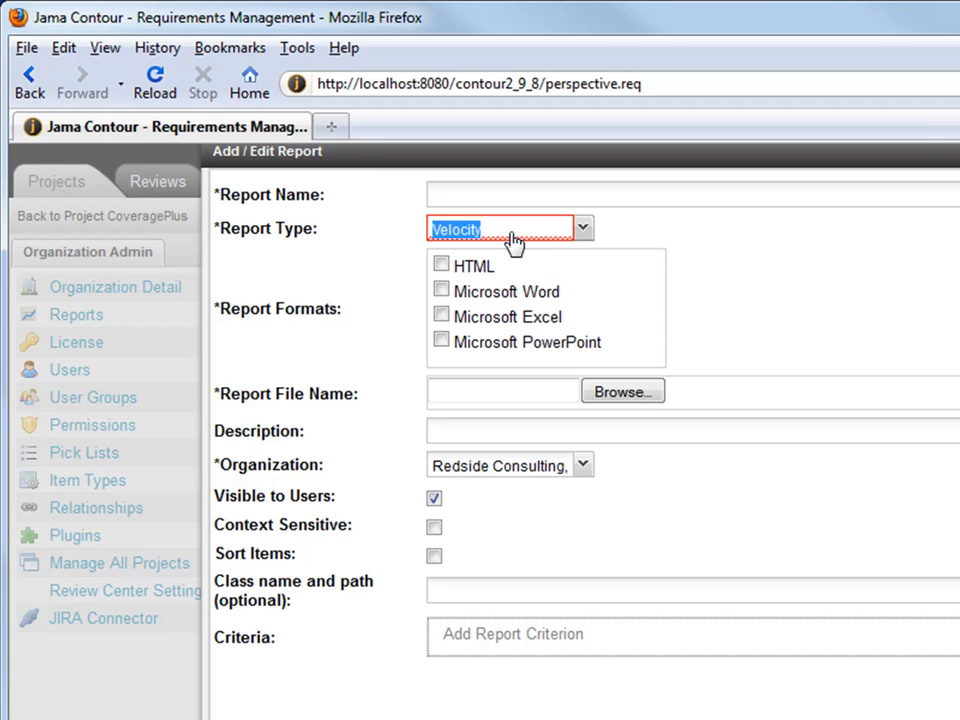
click(517, 294)
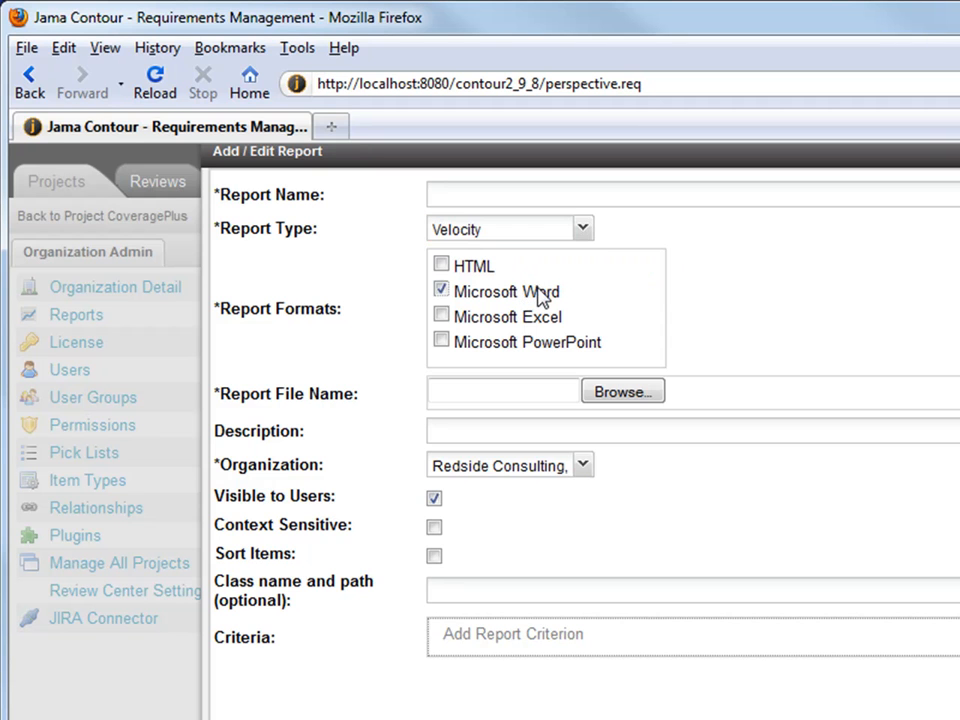
click(482, 296)
click(582, 229)
click(563, 254)
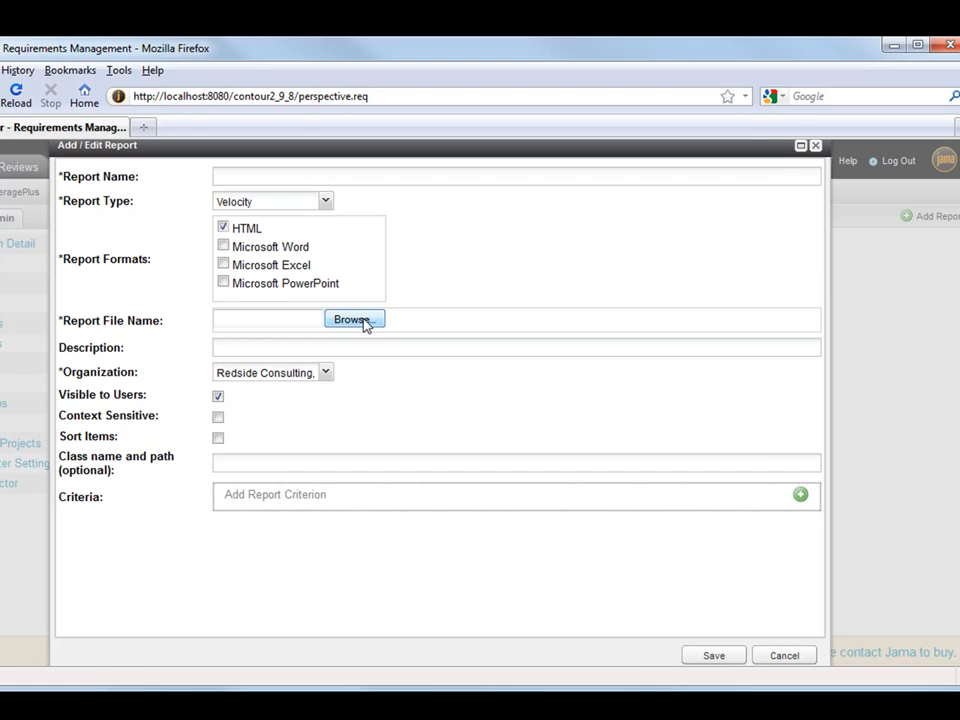
Attach specificationReport.vm from the Custom Reports library as the report file
click(355, 320)
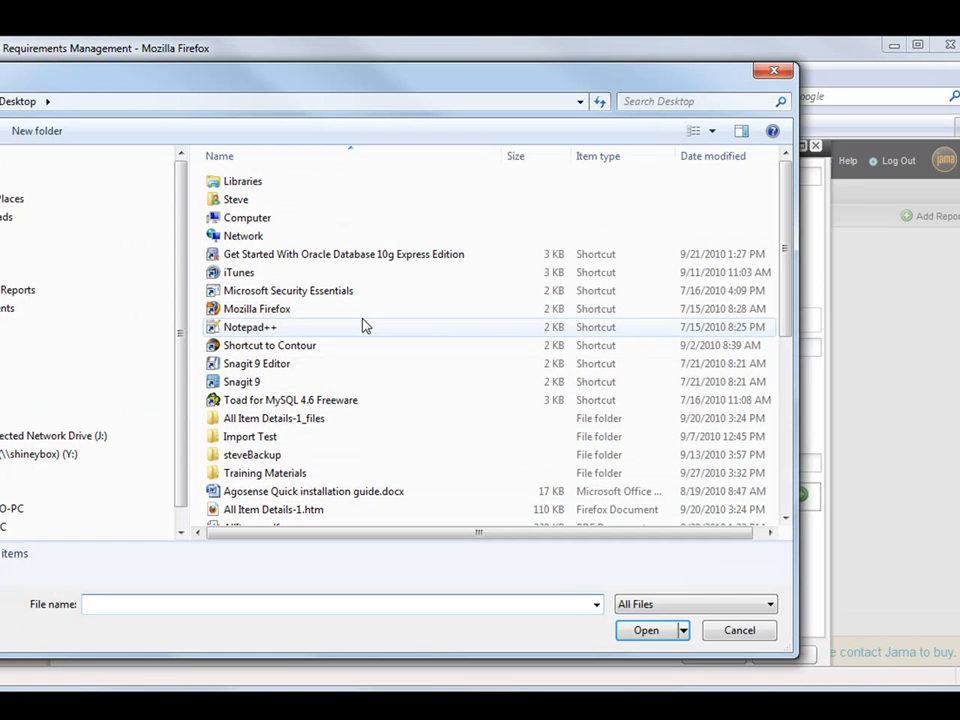
click(143, 289)
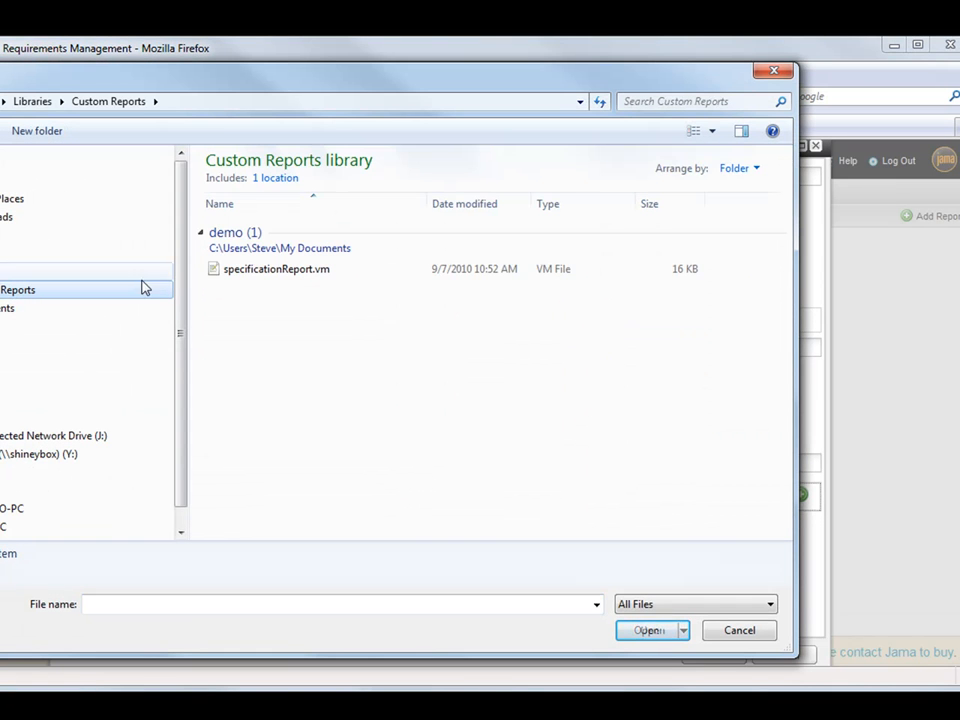
click(285, 272)
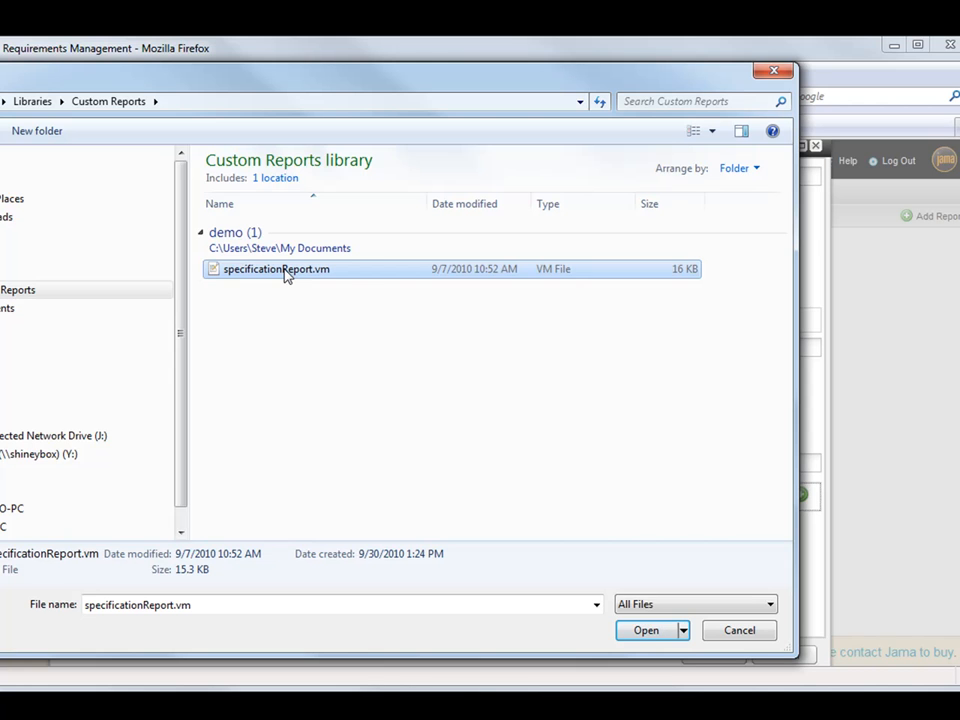
click(655, 633)
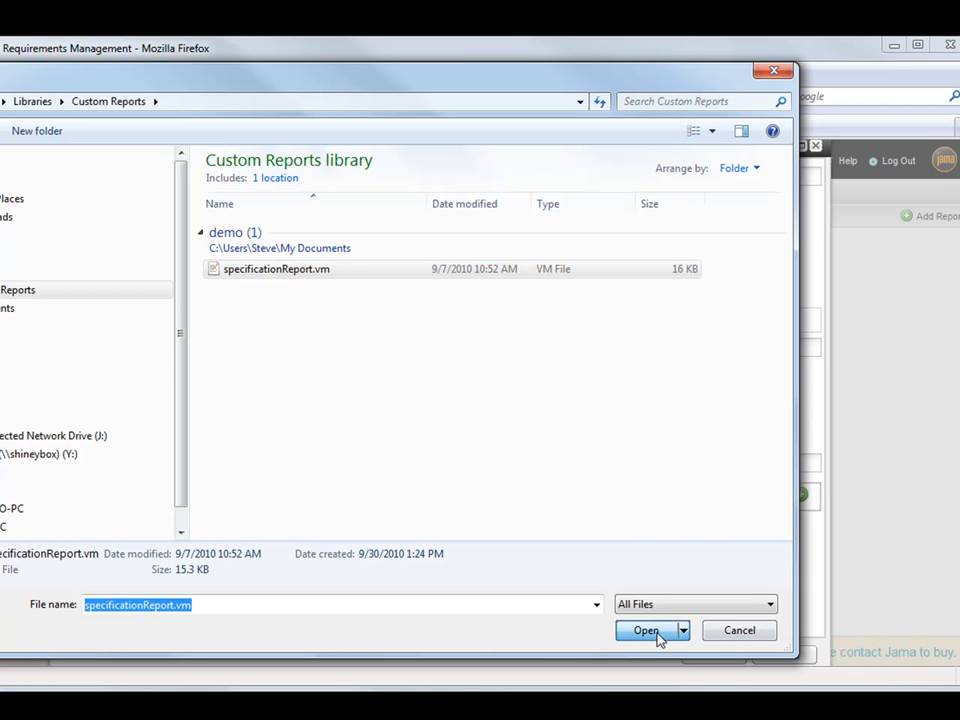
click(270, 347)
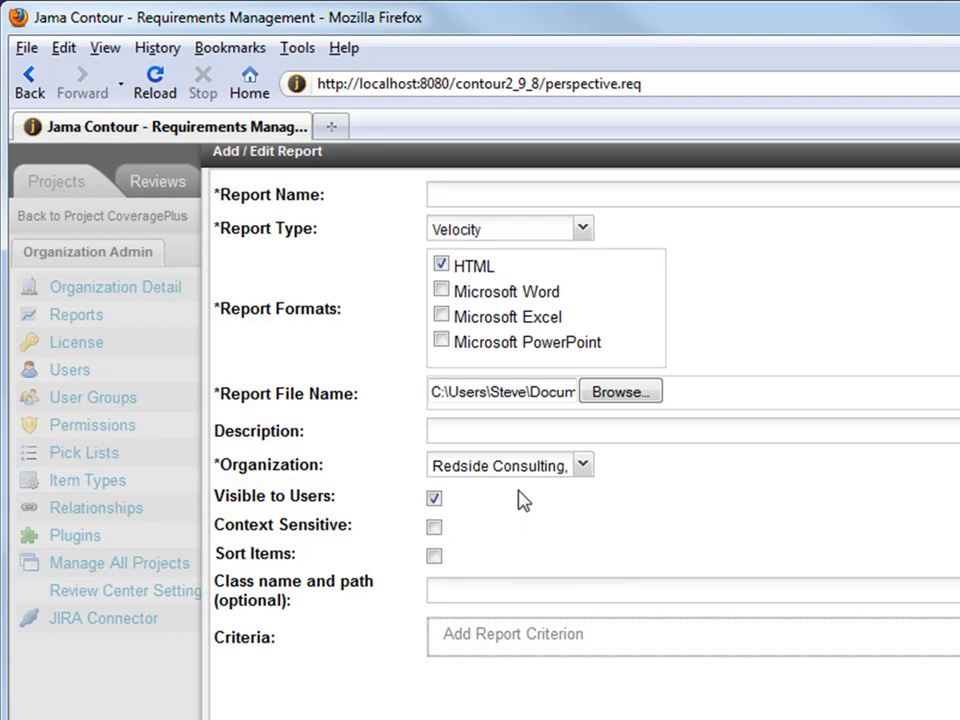
Tick Context Sensitive and Sort Items on the Add / Edit Report form
click(435, 530)
click(435, 555)
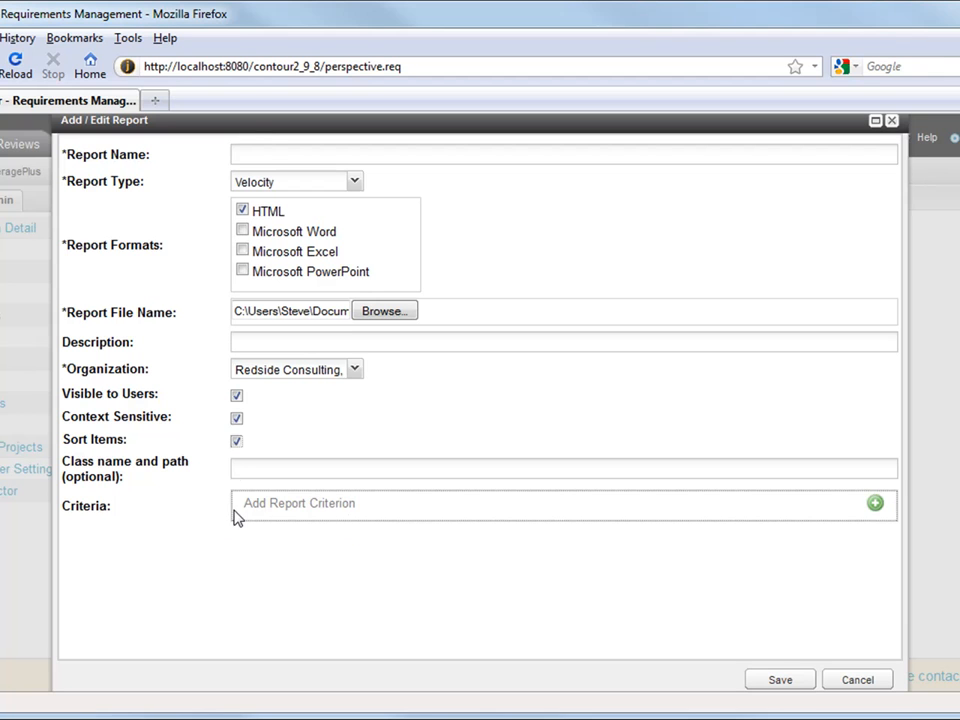
Add a report criterion row and choose Set as its parameter type
click(875, 505)
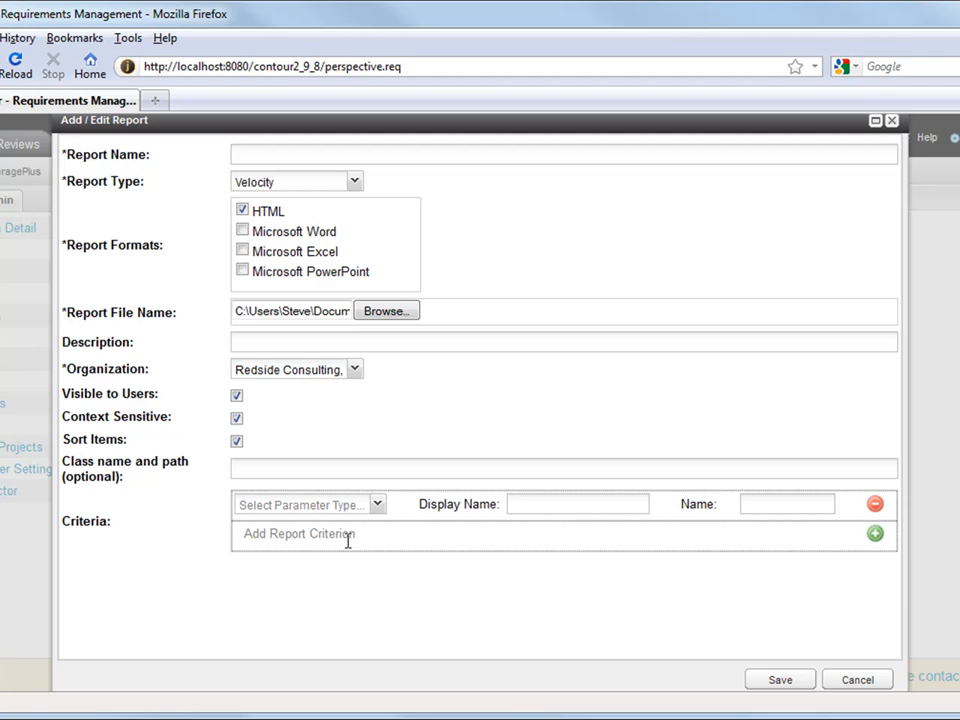
click(380, 510)
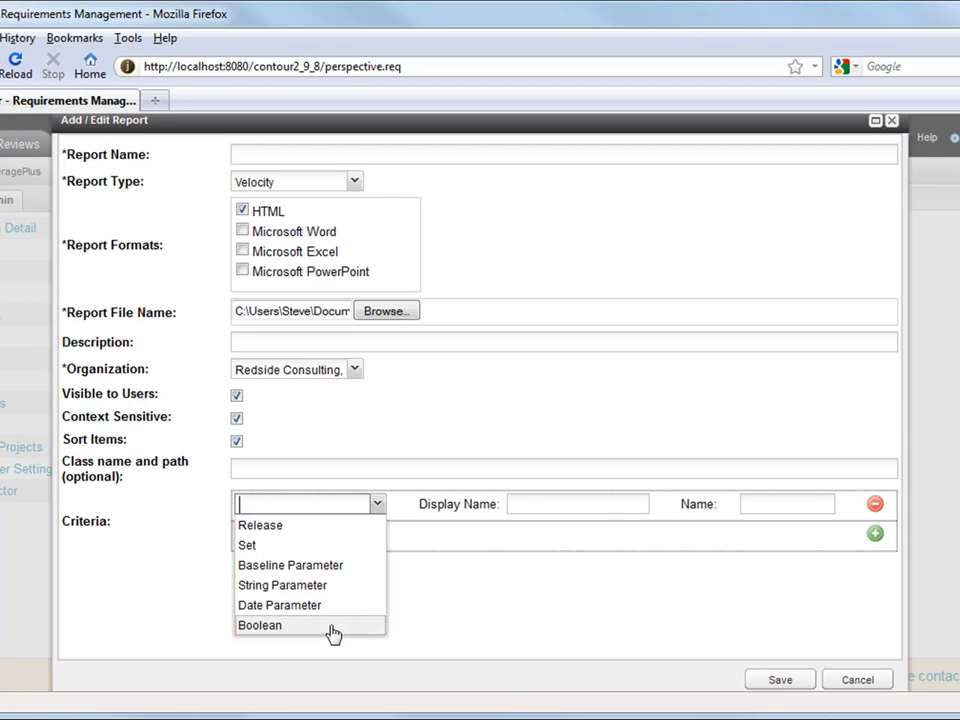
click(343, 544)
Give the Set criterion display name 'Test Parameter' and name 'report_testparam'
click(548, 503)
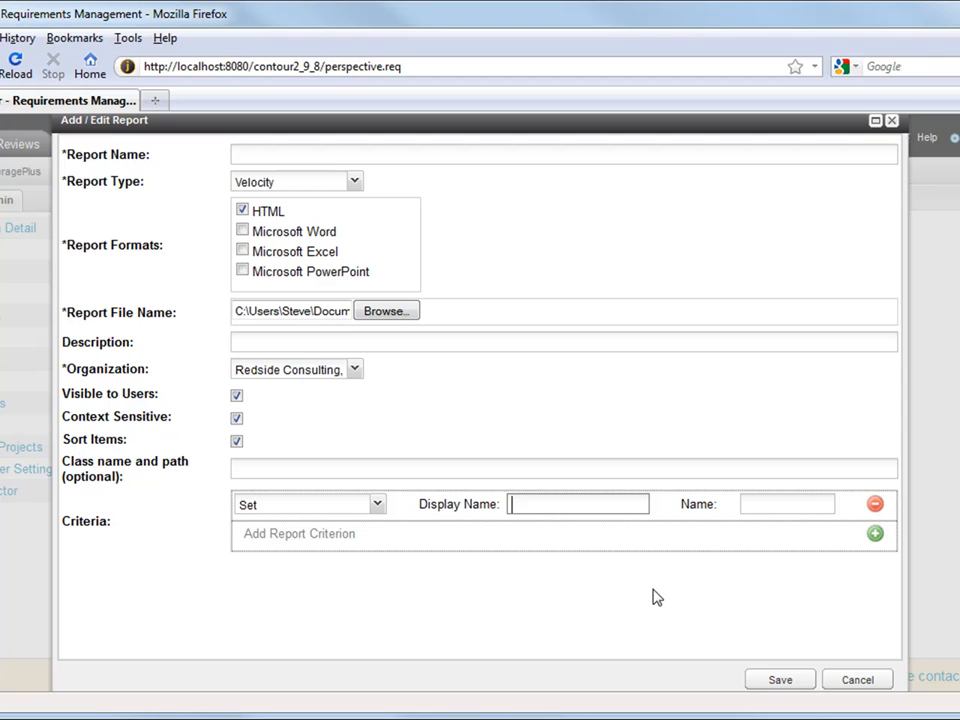
text(Test Parameter)
click(774, 505)
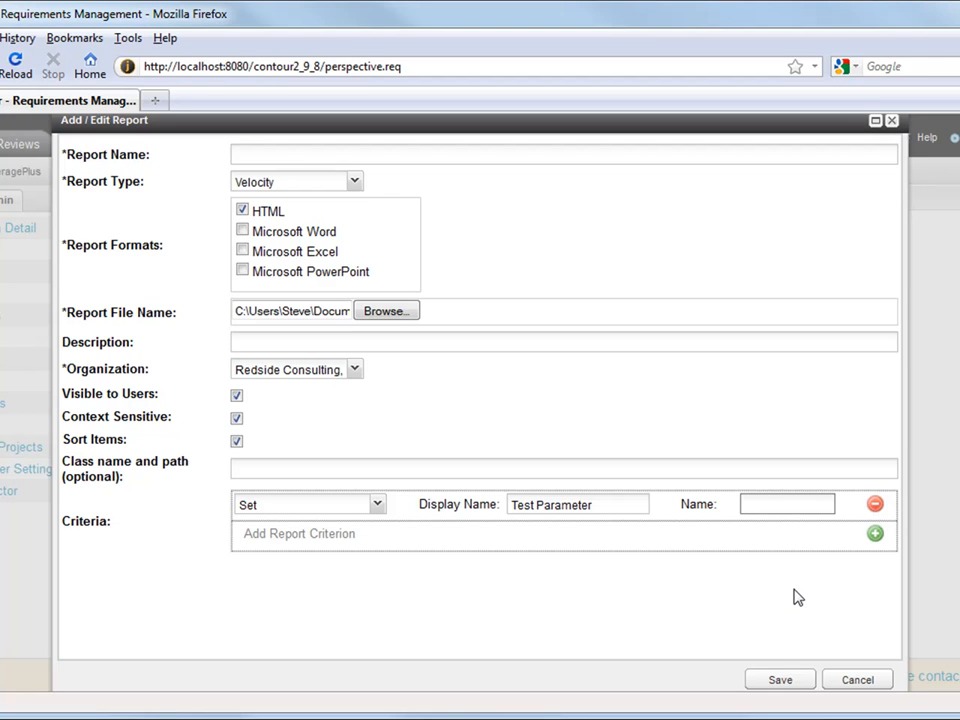
text(report_testparam)
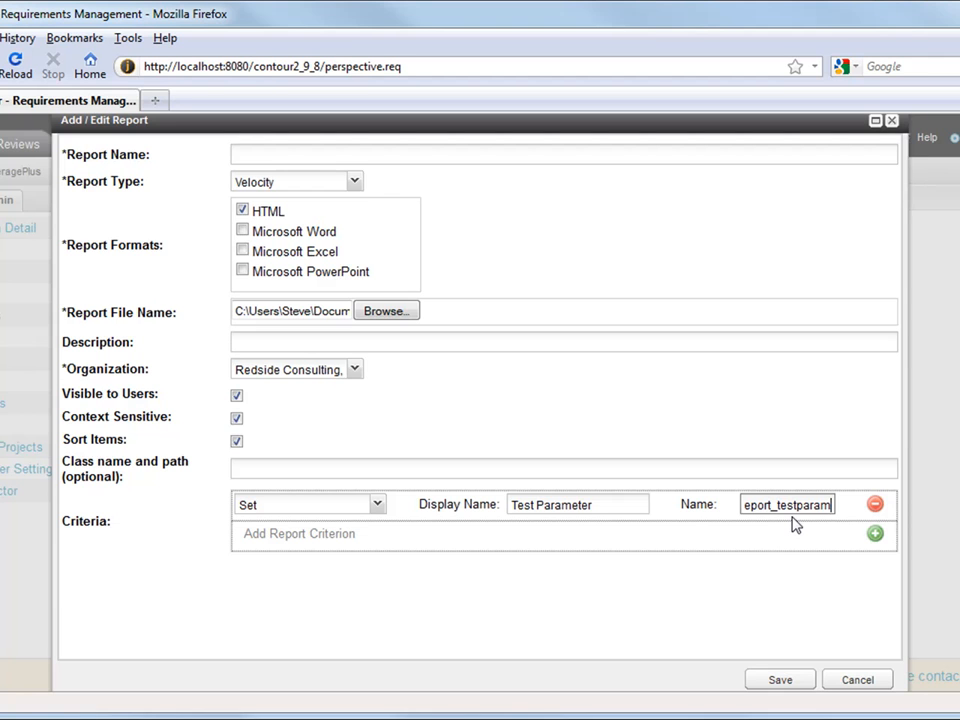
Name the report 'Test report' and save it
click(345, 154)
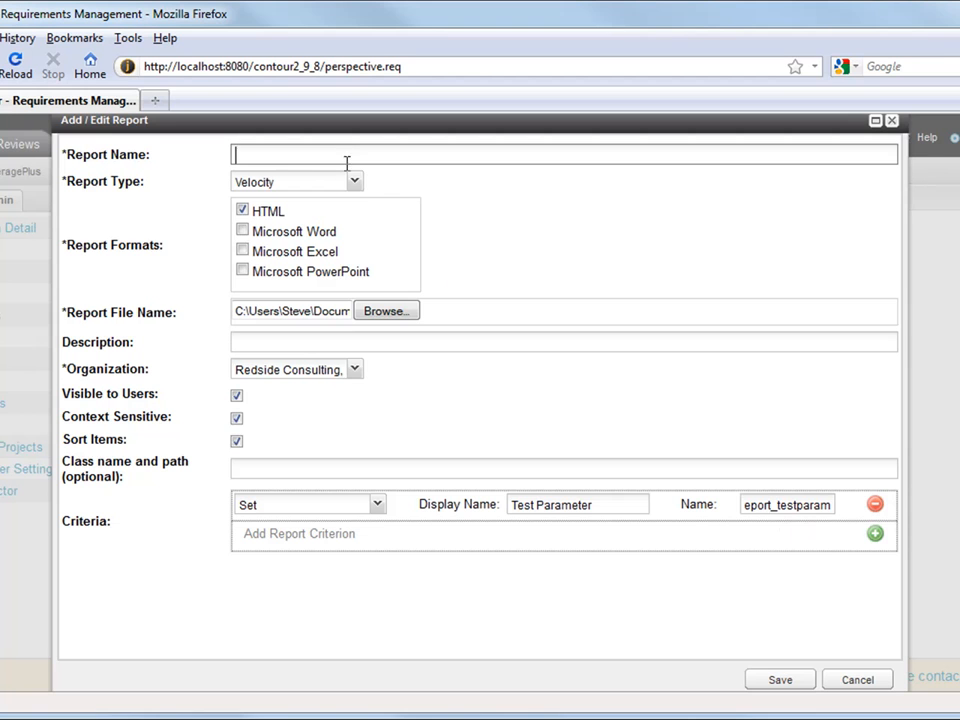
text(Test)
text(report)
click(778, 680)
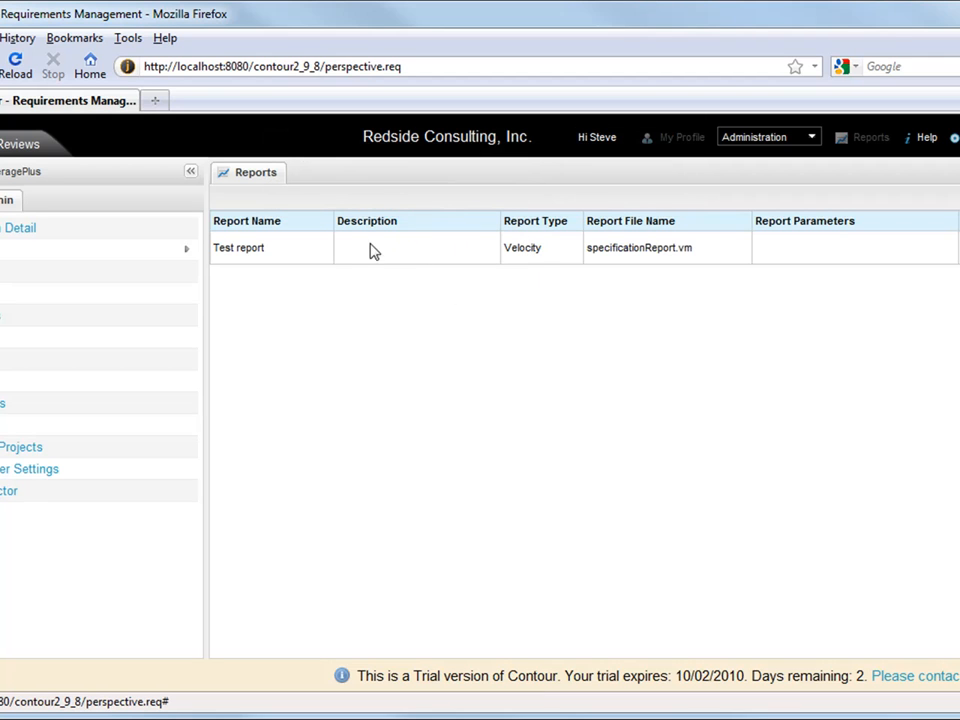
Reopen Test report's settings, close them unchanged, and open its template file for editing
double_click(840, 248)
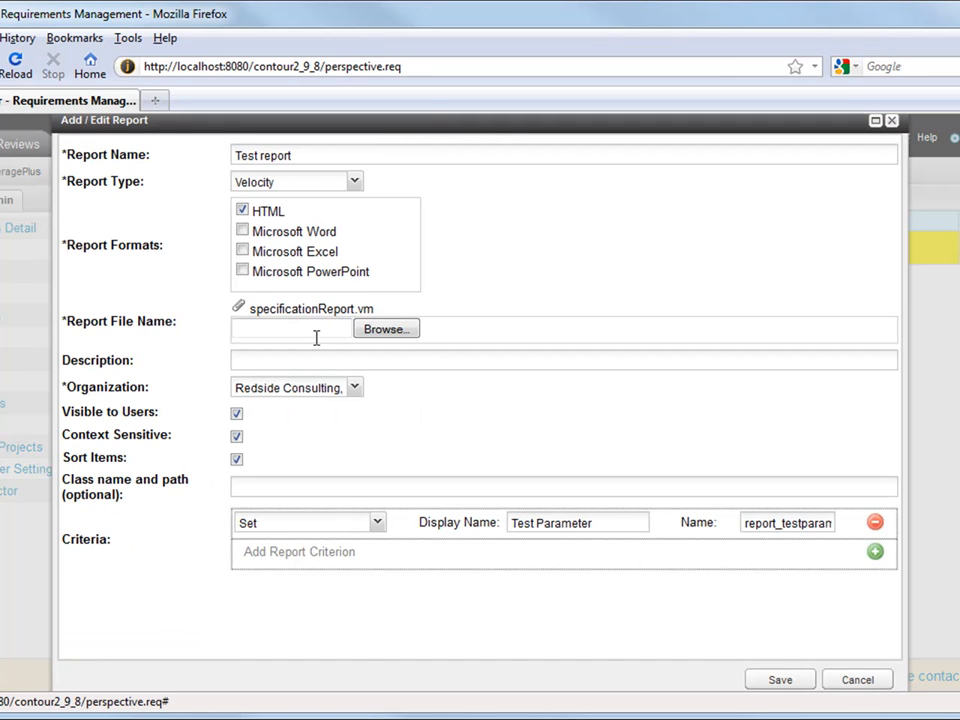
click(857, 680)
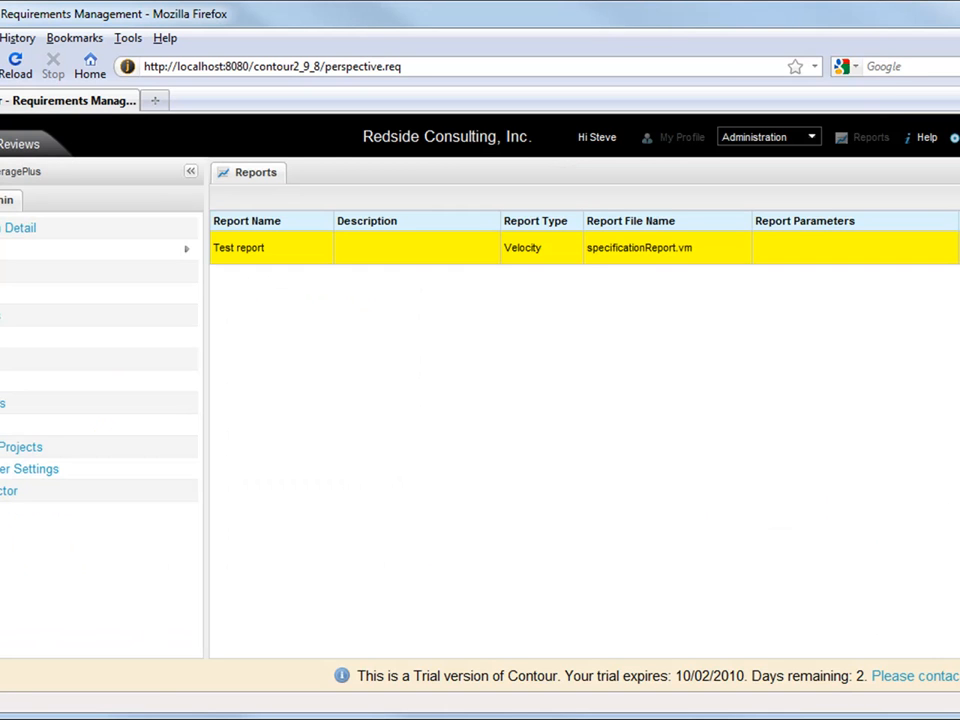
click(957, 248)
Look through Test report's HTML template source, selecting and scrolling without edits
triple_click(532, 262)
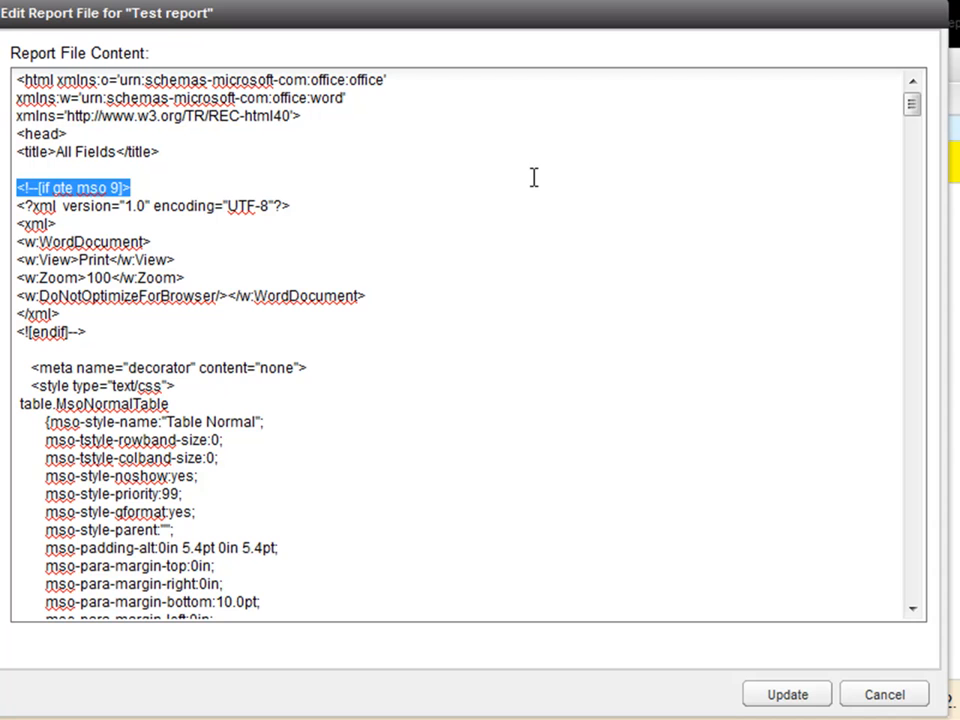
click(517, 222)
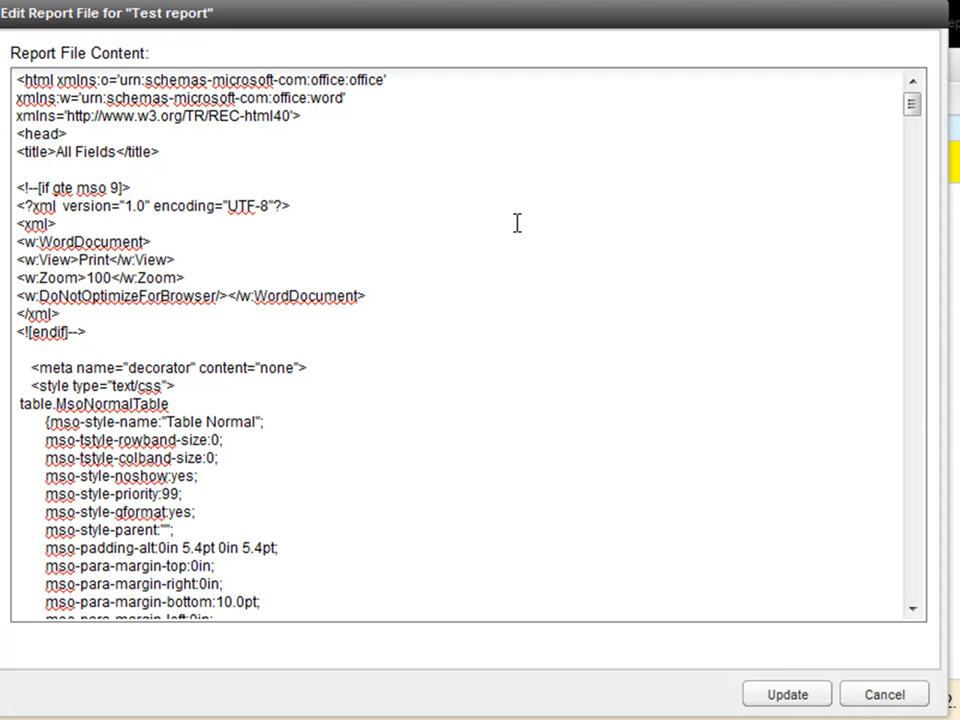
scroll(519, 228, down, 6)
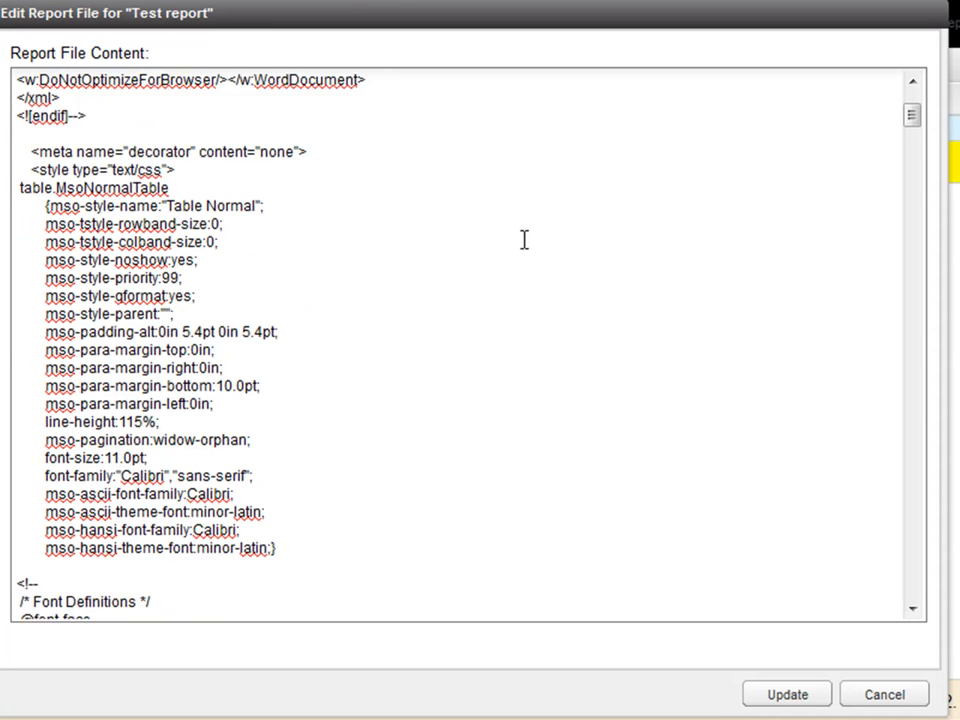
scroll(557, 338, up, 6)
scroll(552, 330, down, 1)
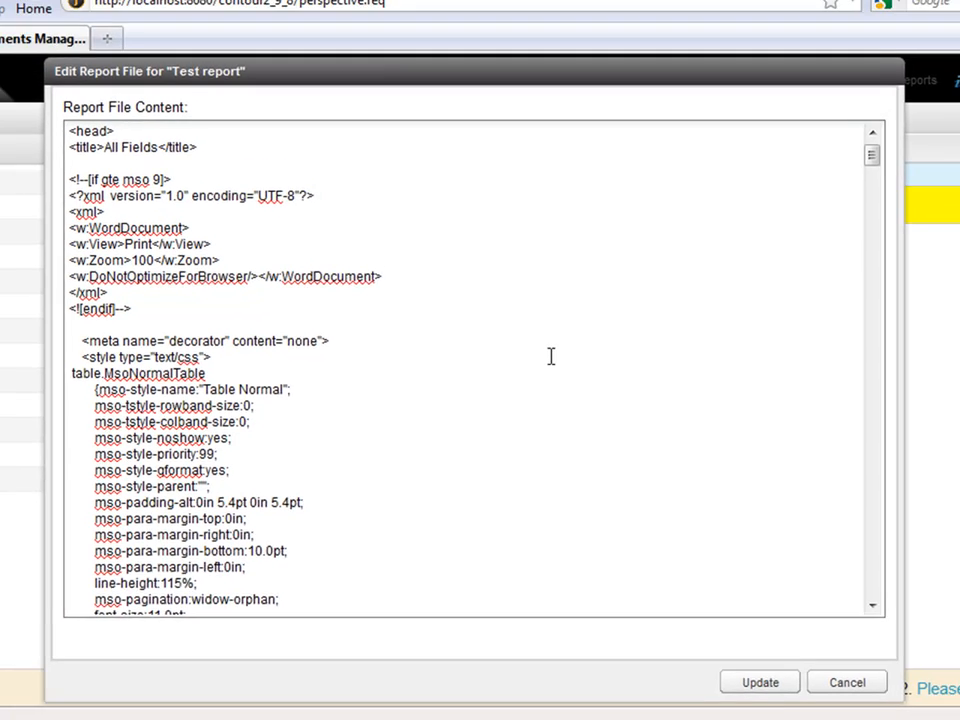
scroll(550, 356, down, 13)
drag(878, 355, 833, 568)
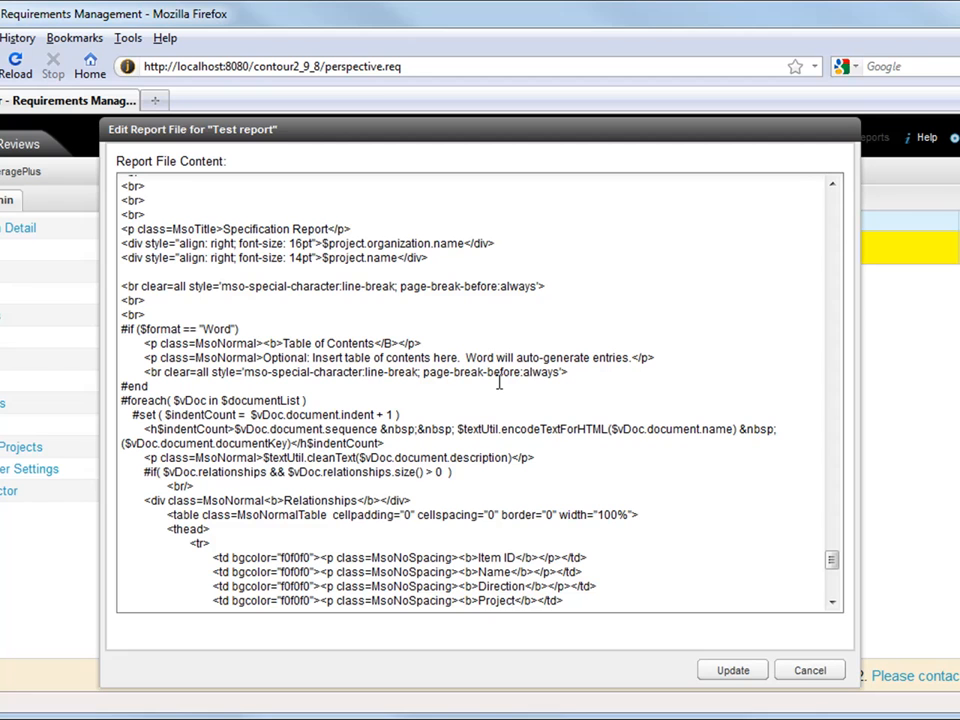
Check the Word format line, close the template unsaved, and switch to the Contour User view
drag(239, 330, 116, 345)
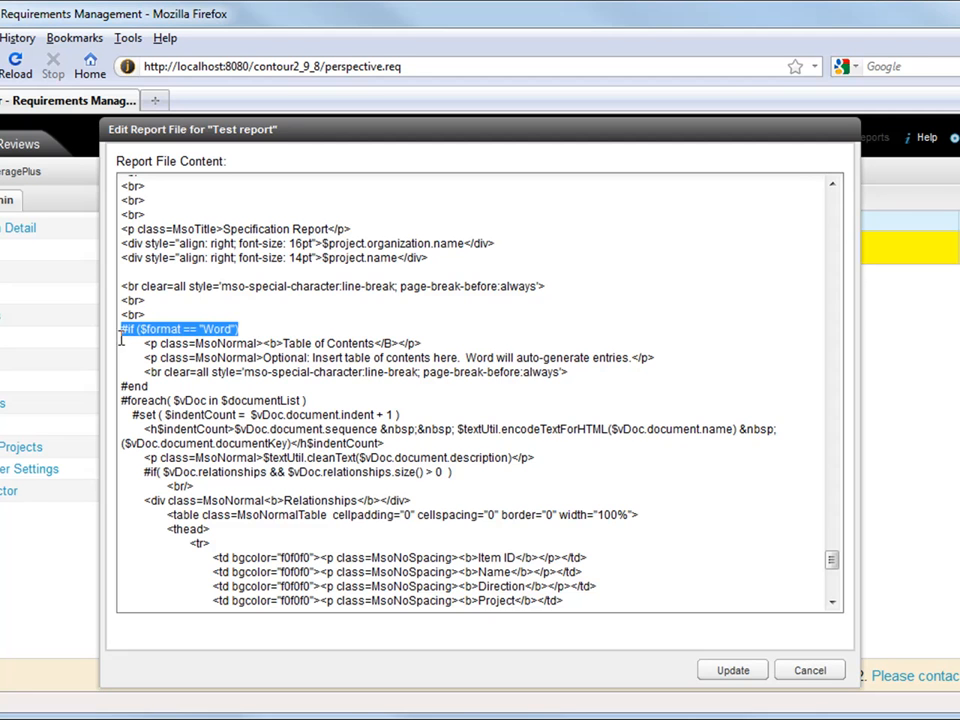
click(249, 331)
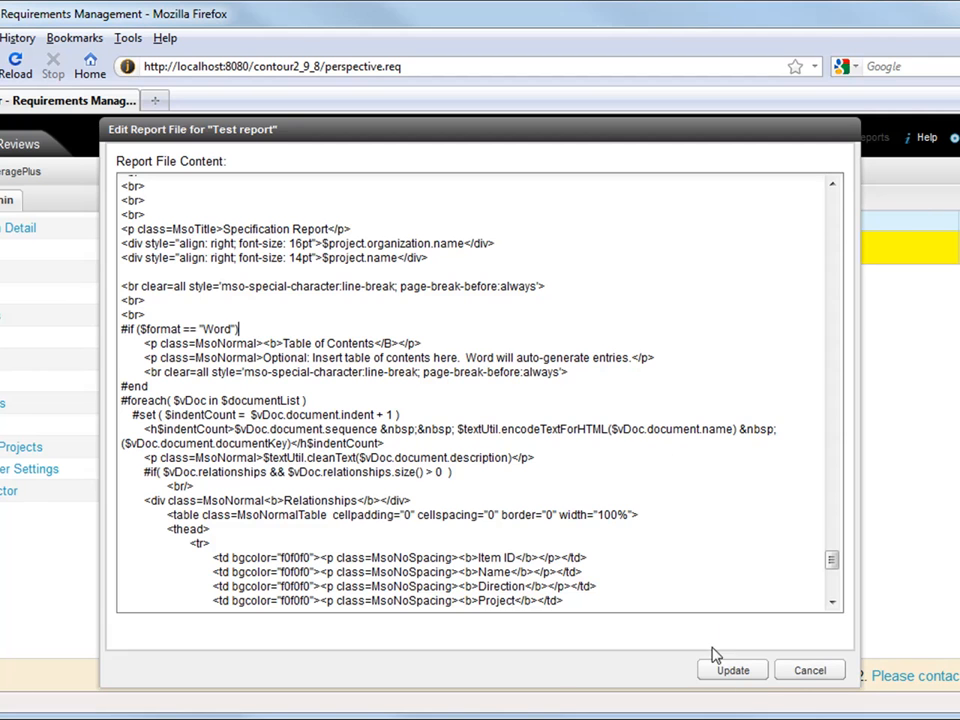
click(804, 672)
click(13, 175)
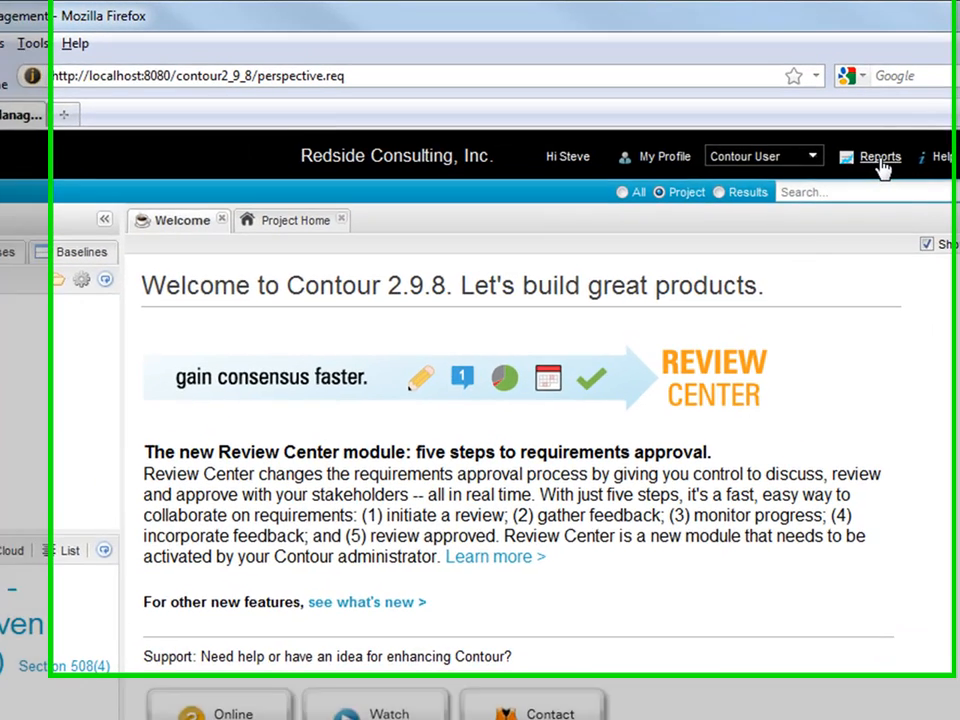
Dismiss the Run Reports window and open the Set: Requirements listing starting at REQ-45
click(880, 168)
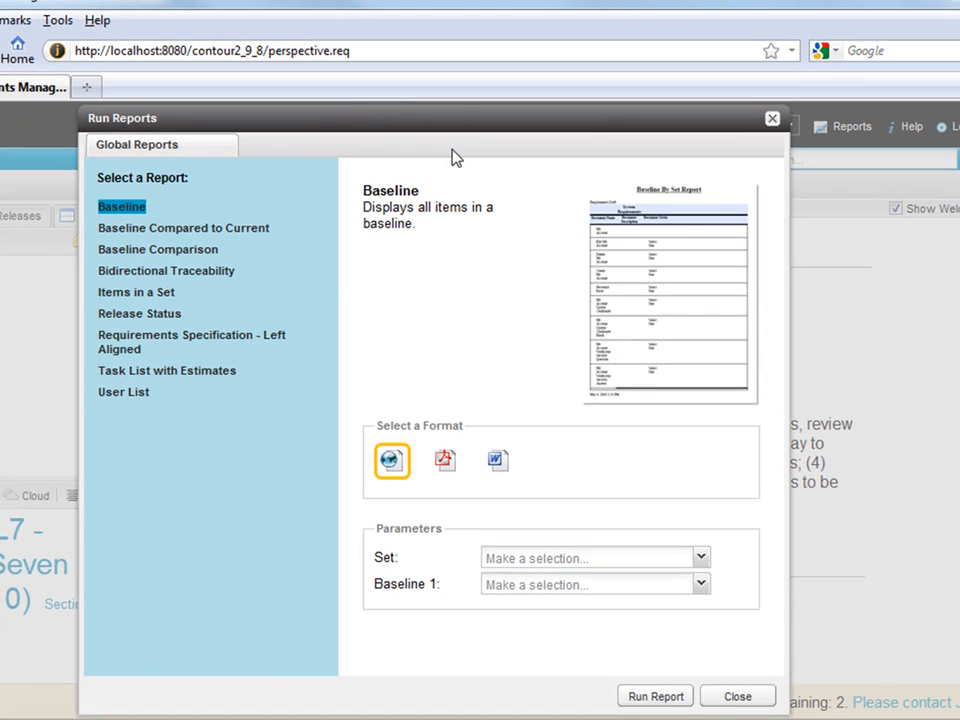
drag(443, 120, 372, 118)
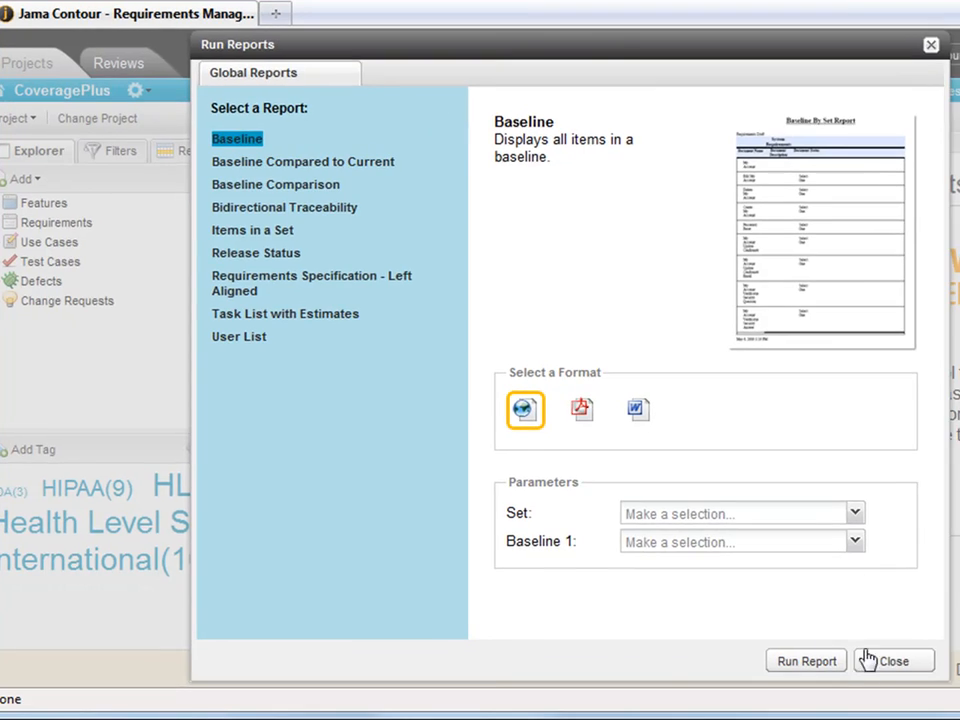
click(893, 662)
click(74, 226)
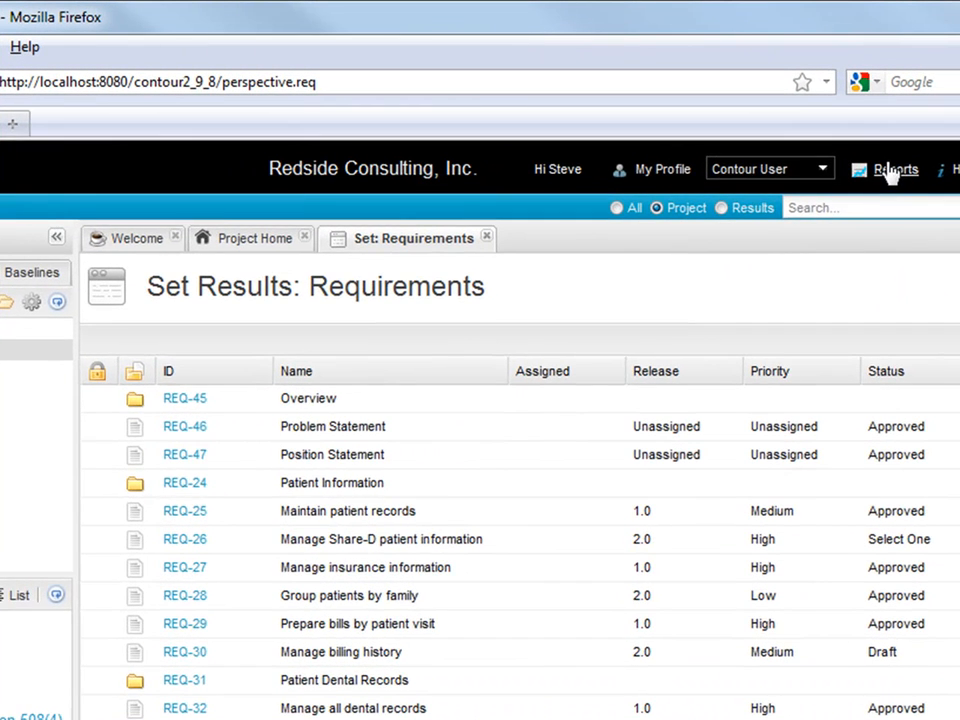
Run the custom Test report with Test Parameter set to Requirements and view its HTML output
click(872, 139)
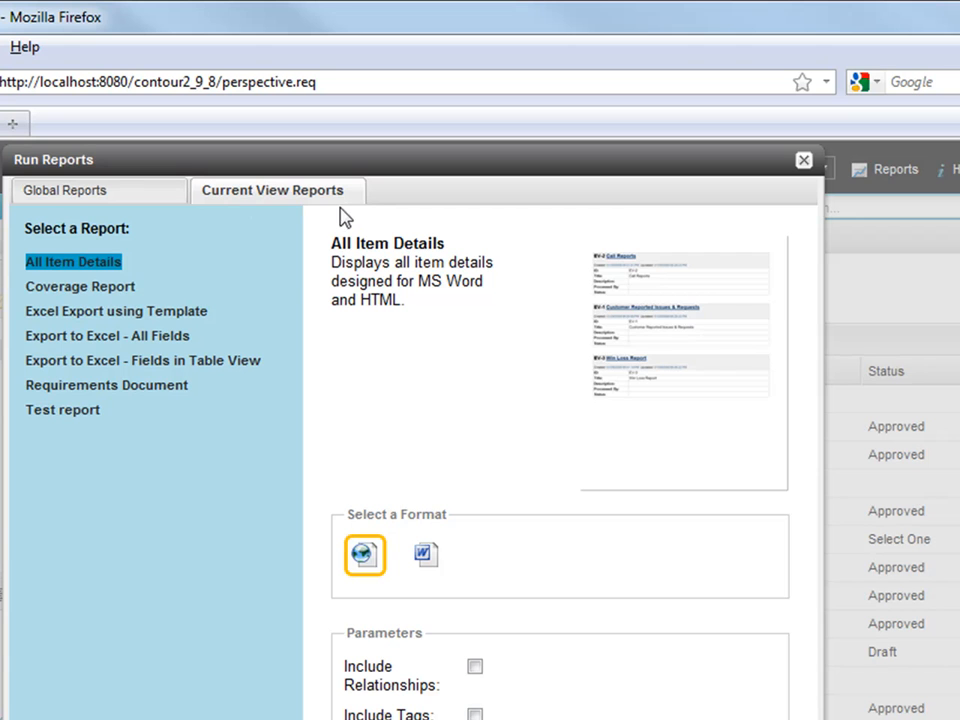
click(78, 412)
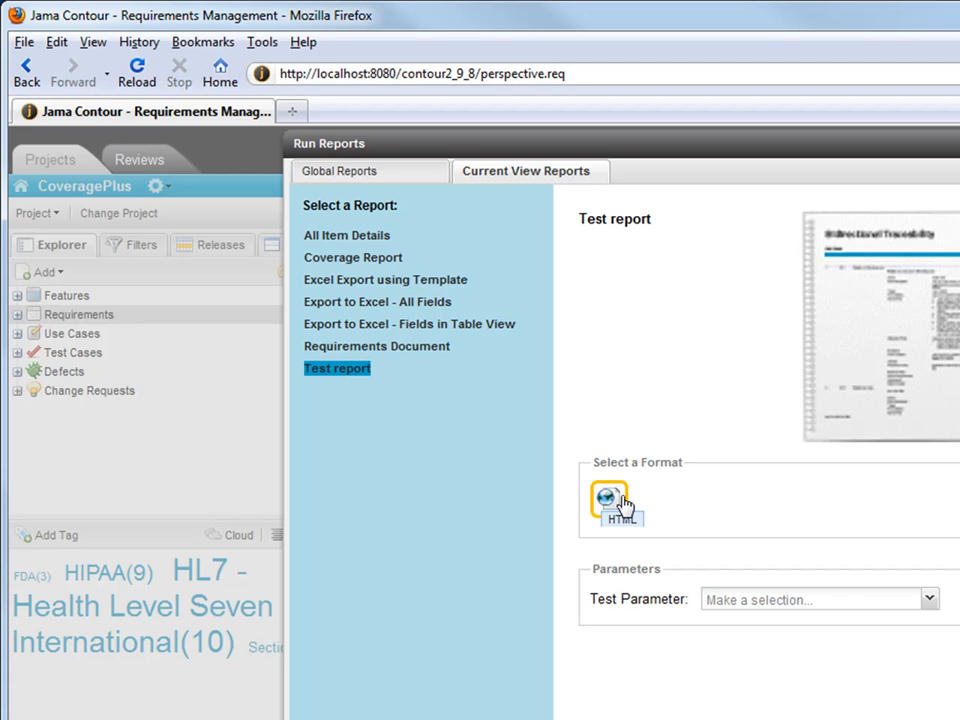
click(705, 605)
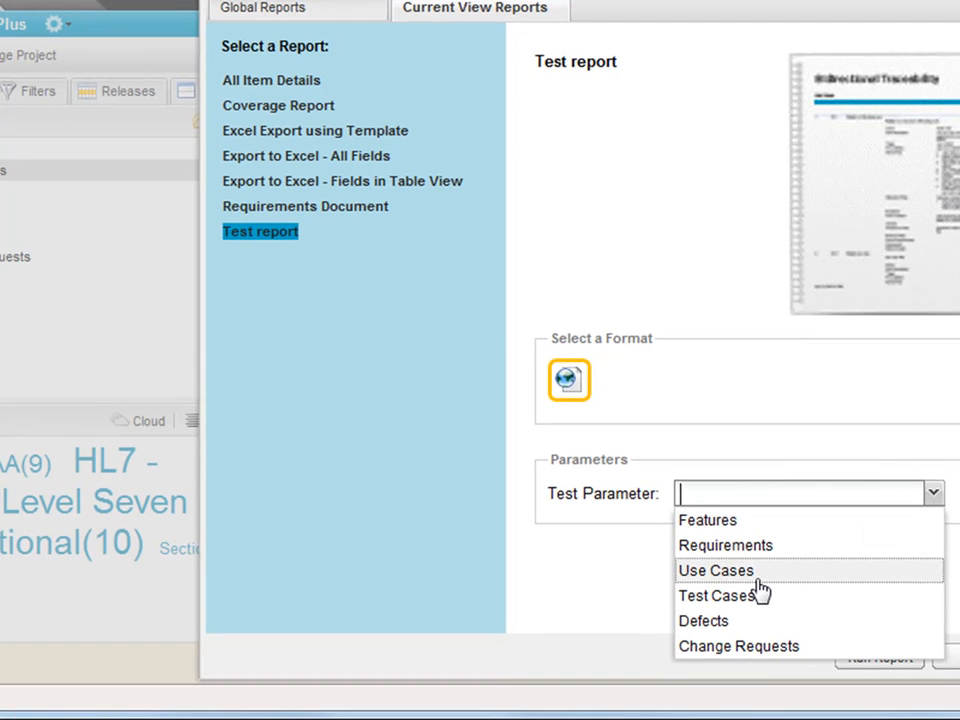
click(746, 548)
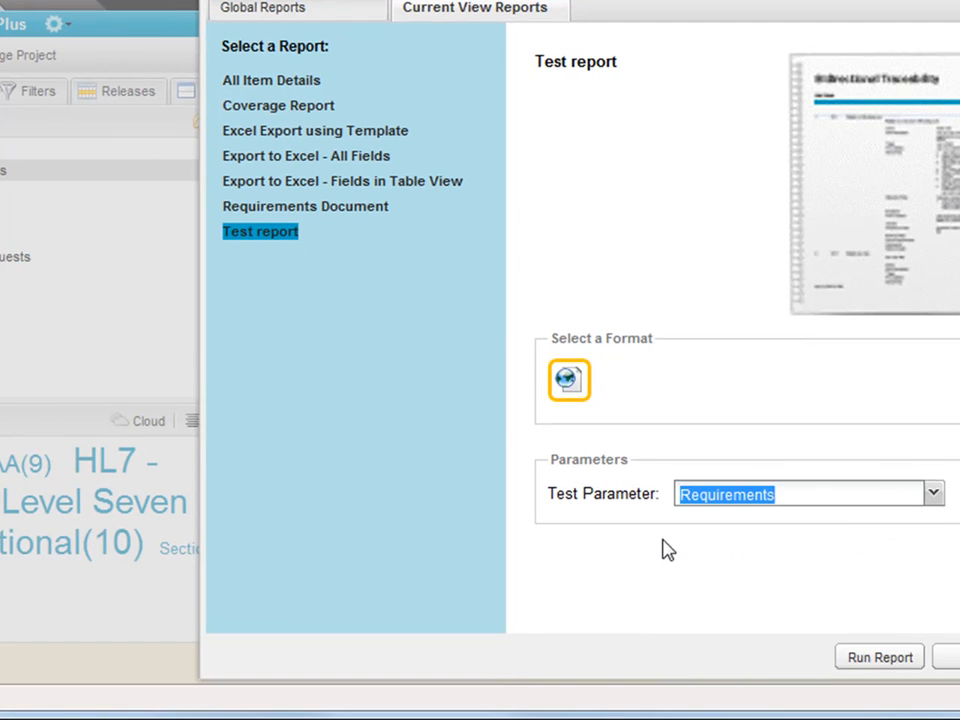
click(879, 657)
scroll(279, 364, down, 10)
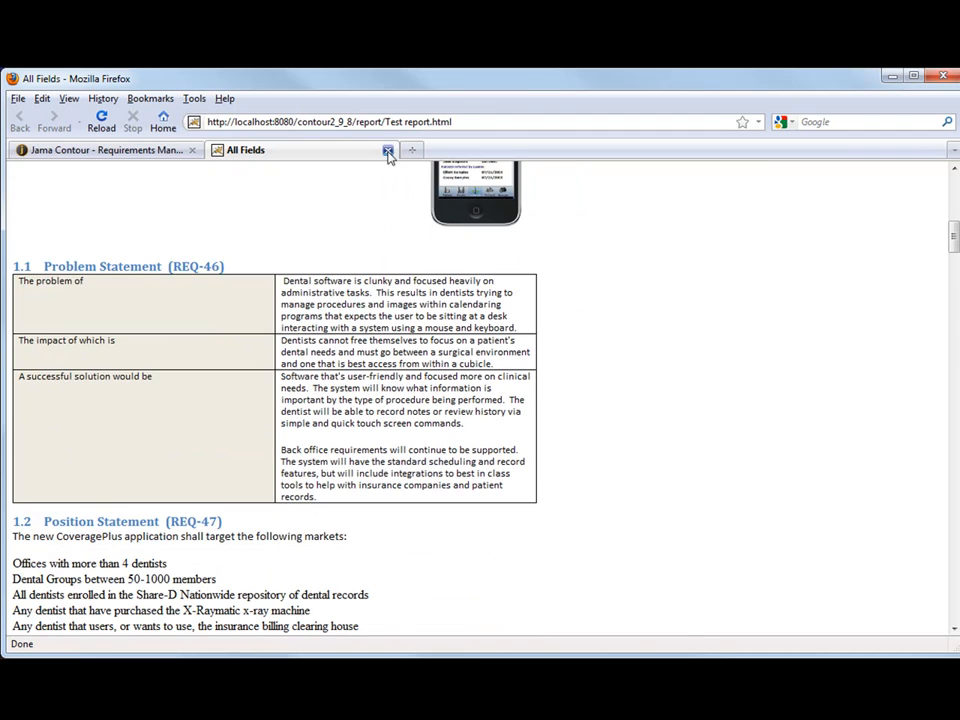
Close the report tab and Run Reports dialog, keeping Requirements, then open the Contour 2.9.8 User Guide
click(388, 150)
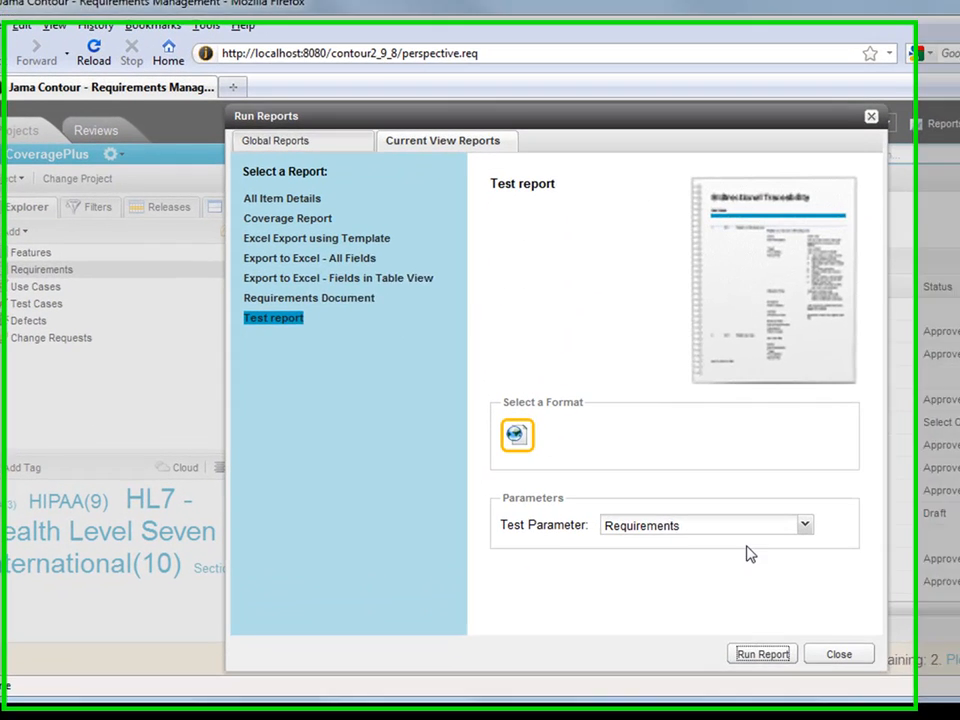
click(640, 515)
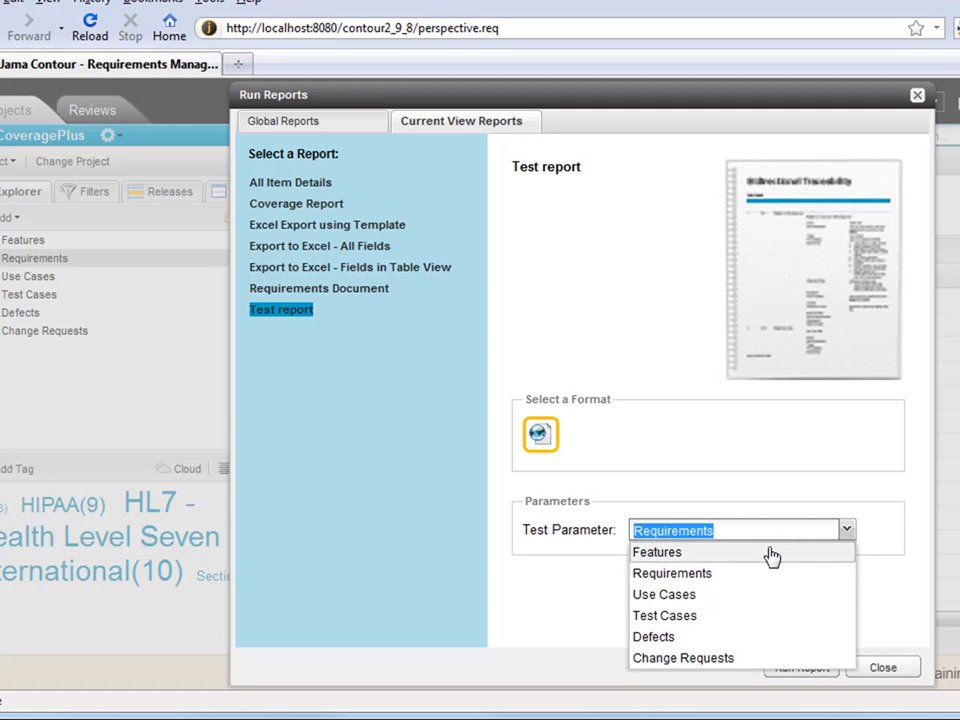
click(774, 536)
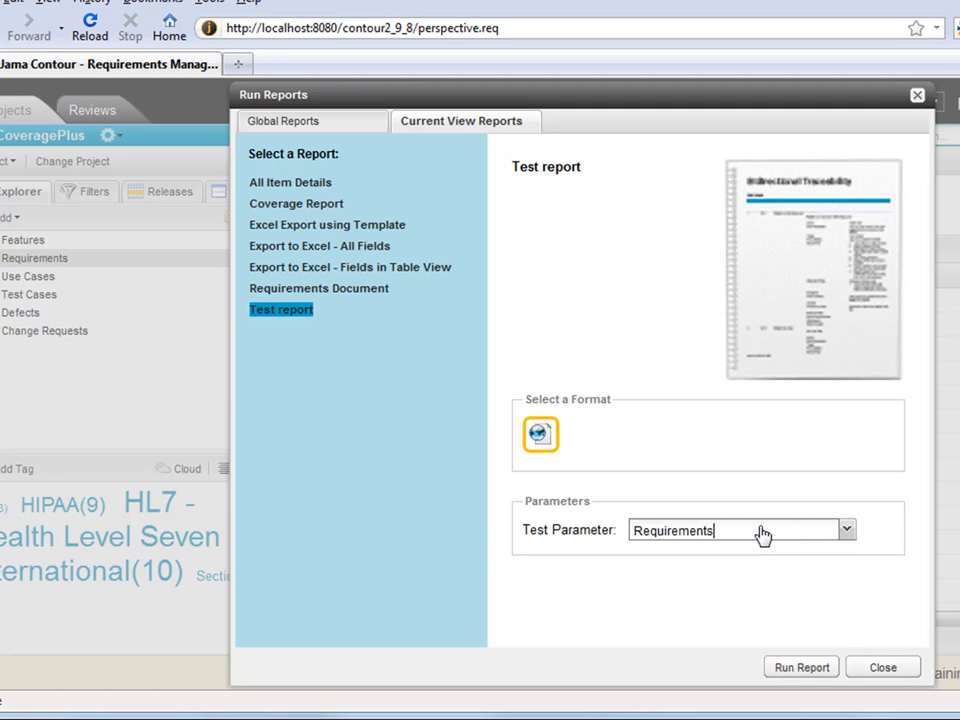
click(878, 669)
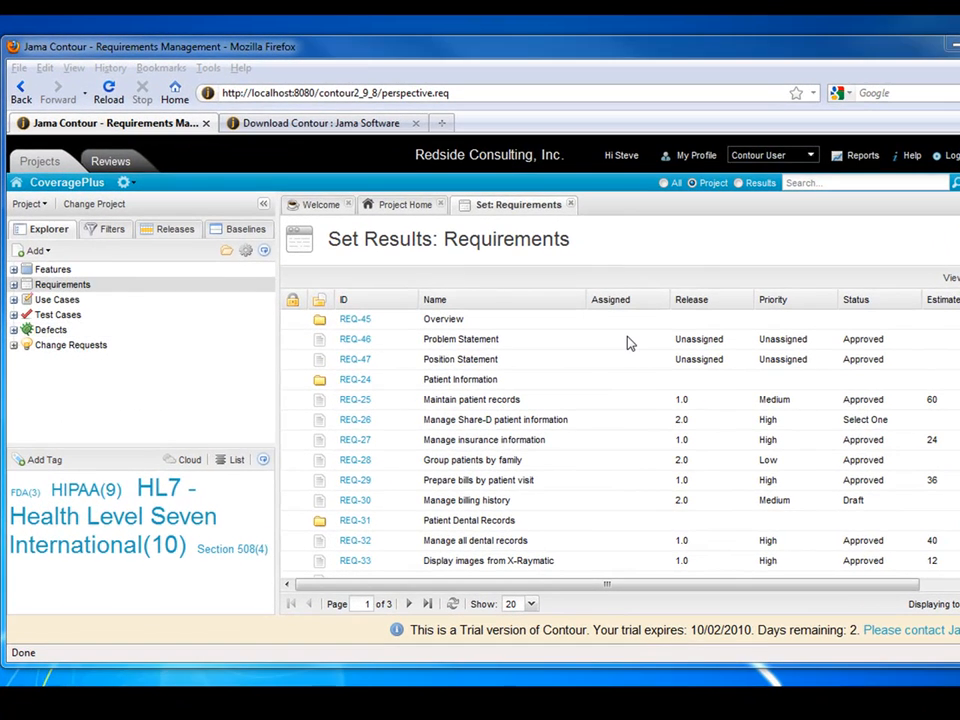
click(910, 156)
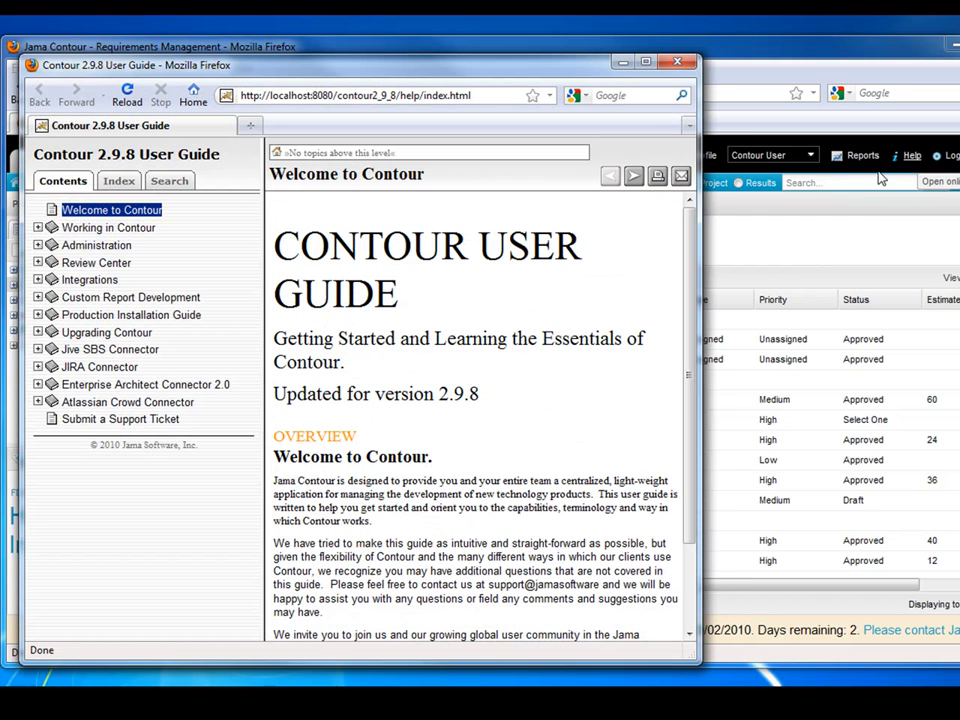
Show Installation Steps under Production Installation Guide, then minimize the user guide window
click(128, 316)
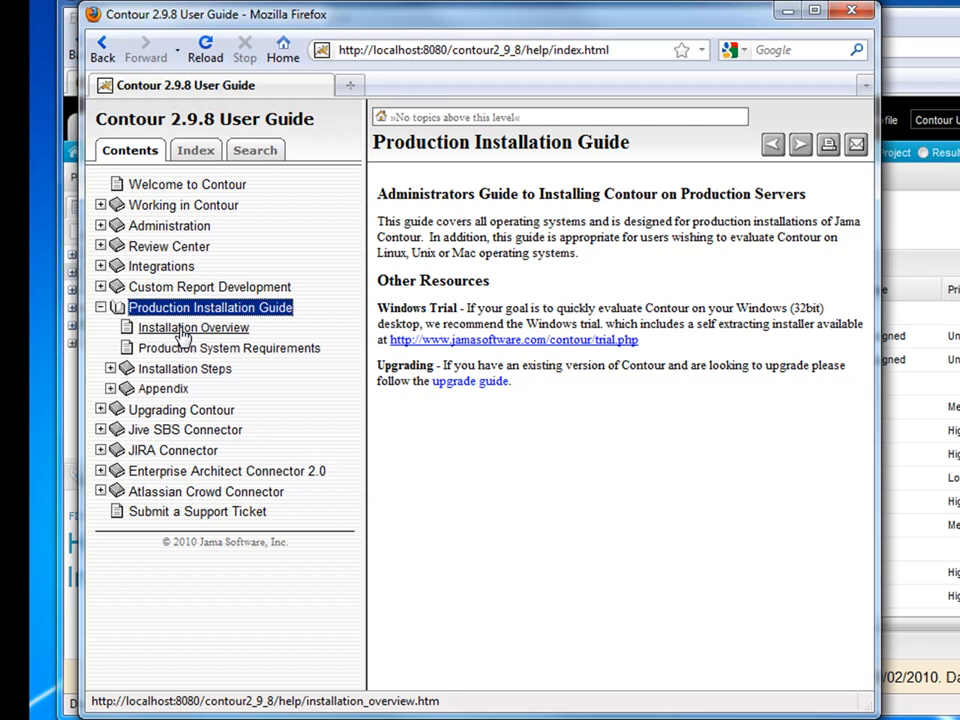
click(145, 370)
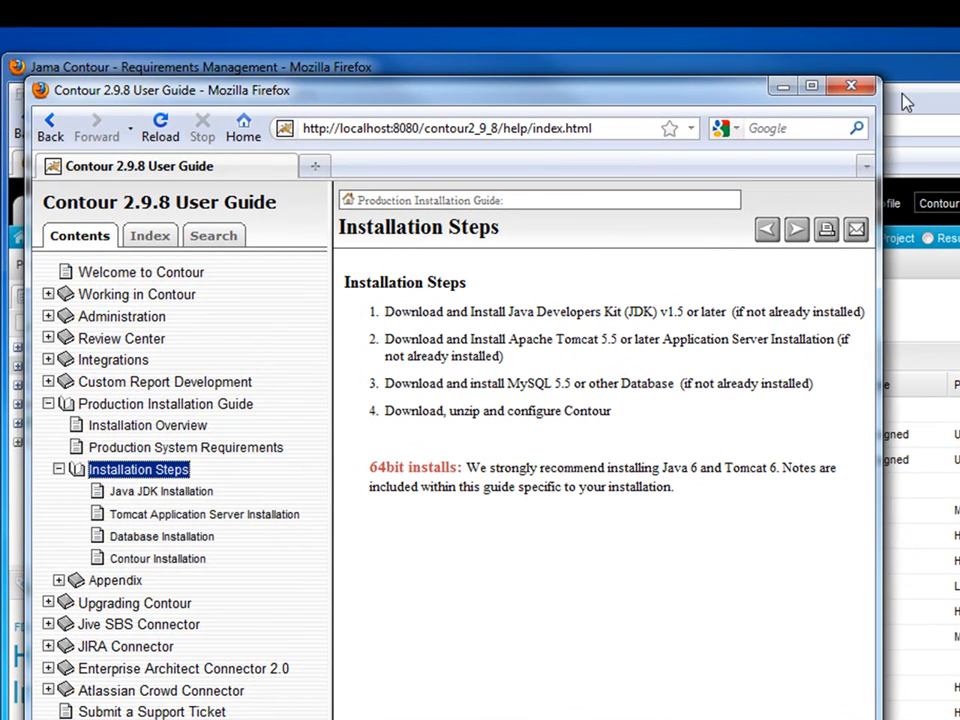
click(784, 87)
click(357, 165)
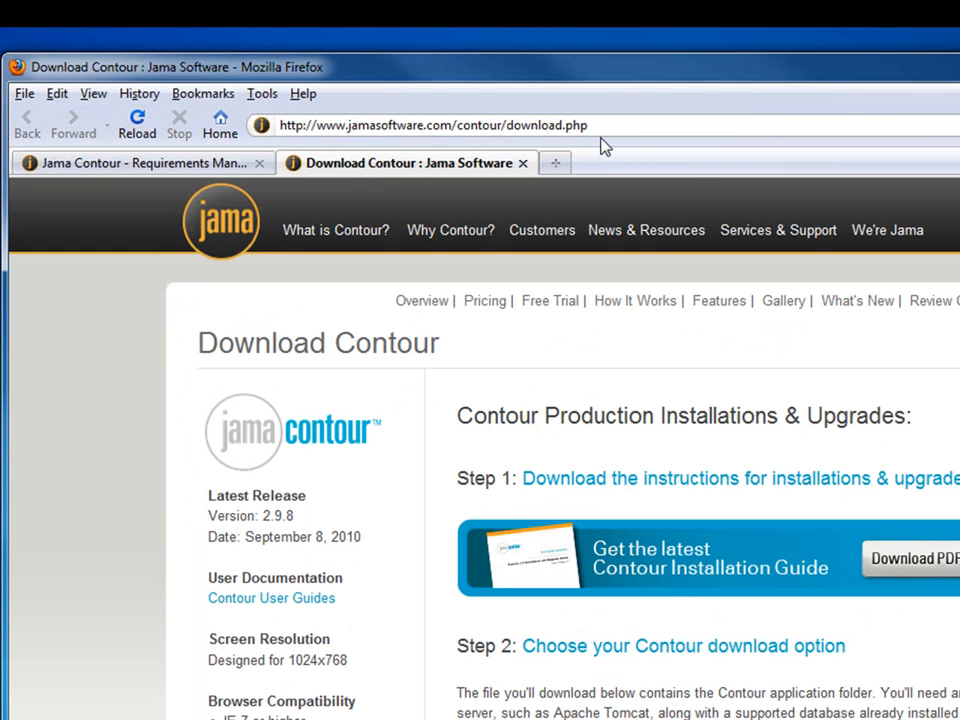
scroll(752, 514, down, 3)
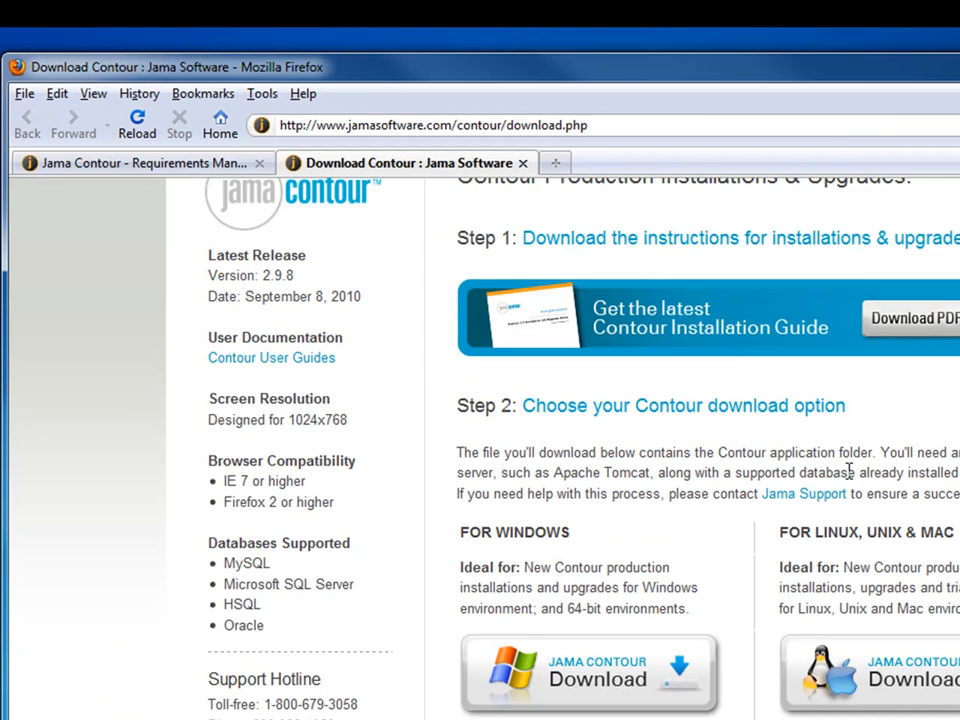
scroll(691, 443, up, 2)
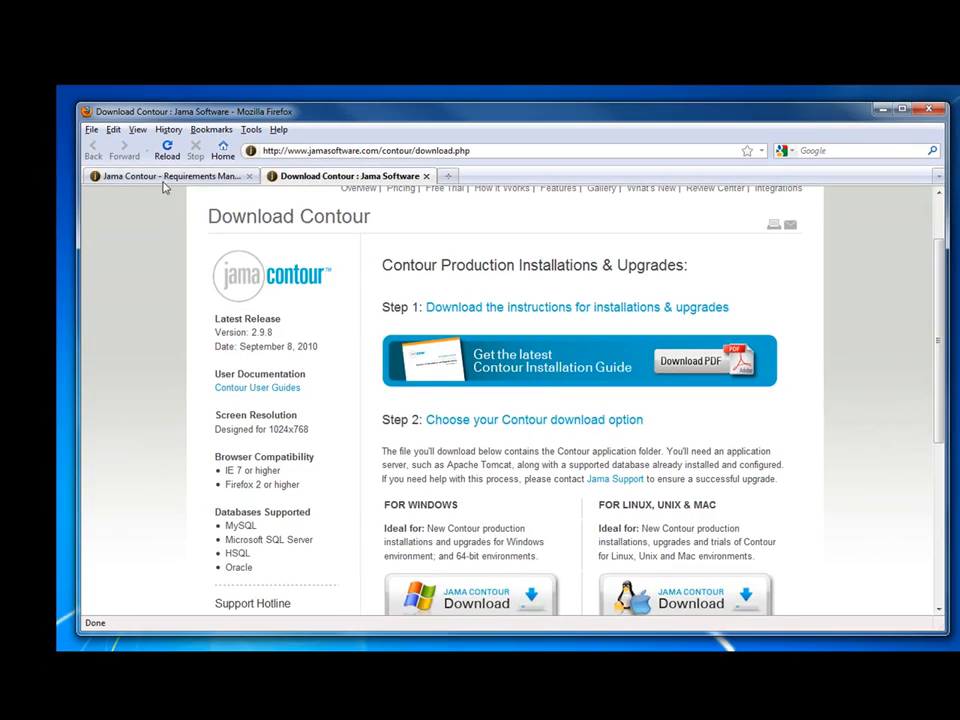
click(156, 175)
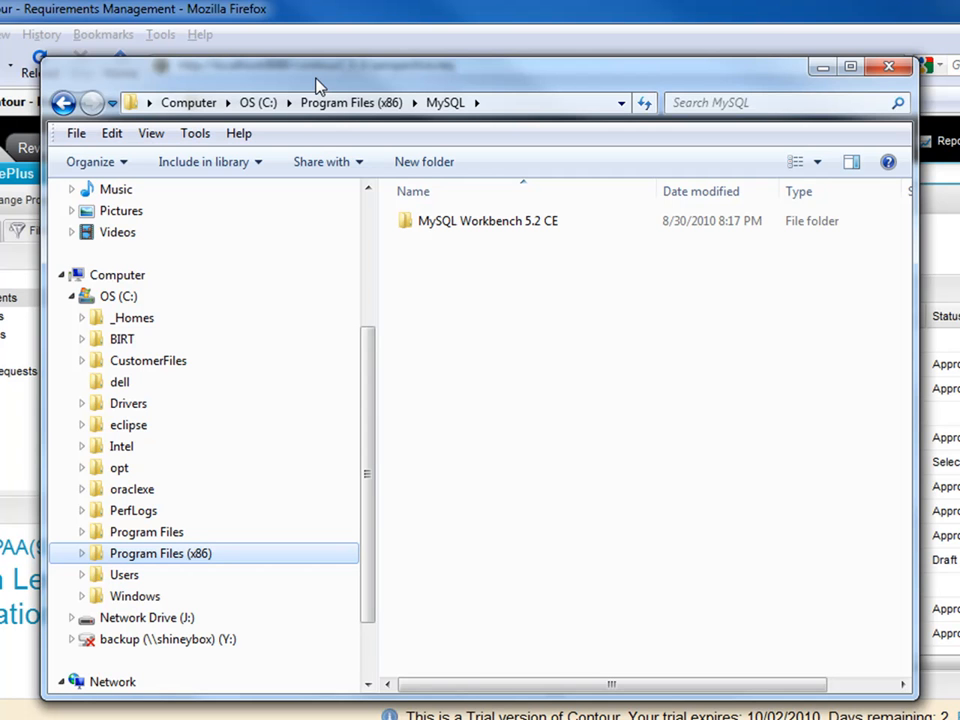
Navigate Program Files (x86) > Apache Software Foundation > Tomcat 6.0 > webapps > contour2_9_8 and open WEB-INF
click(196, 558)
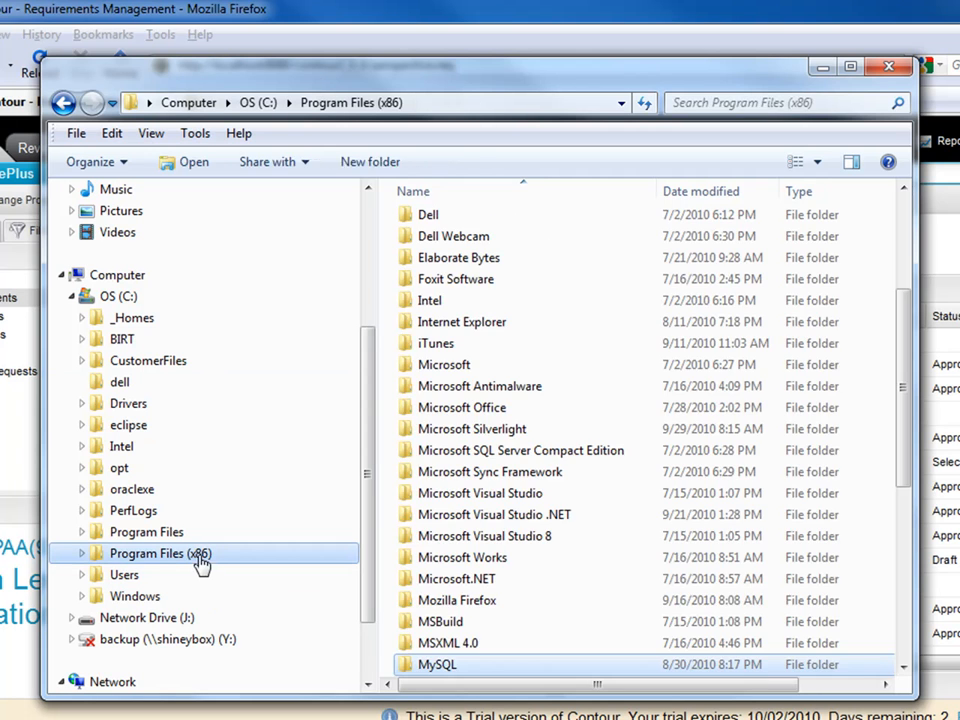
click(86, 446)
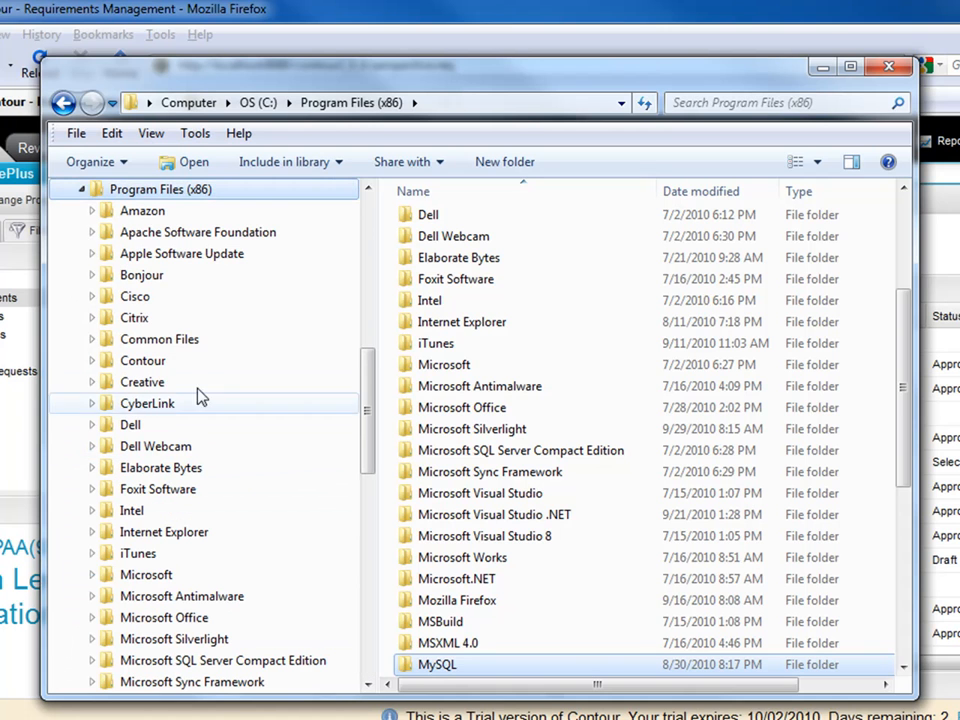
click(195, 240)
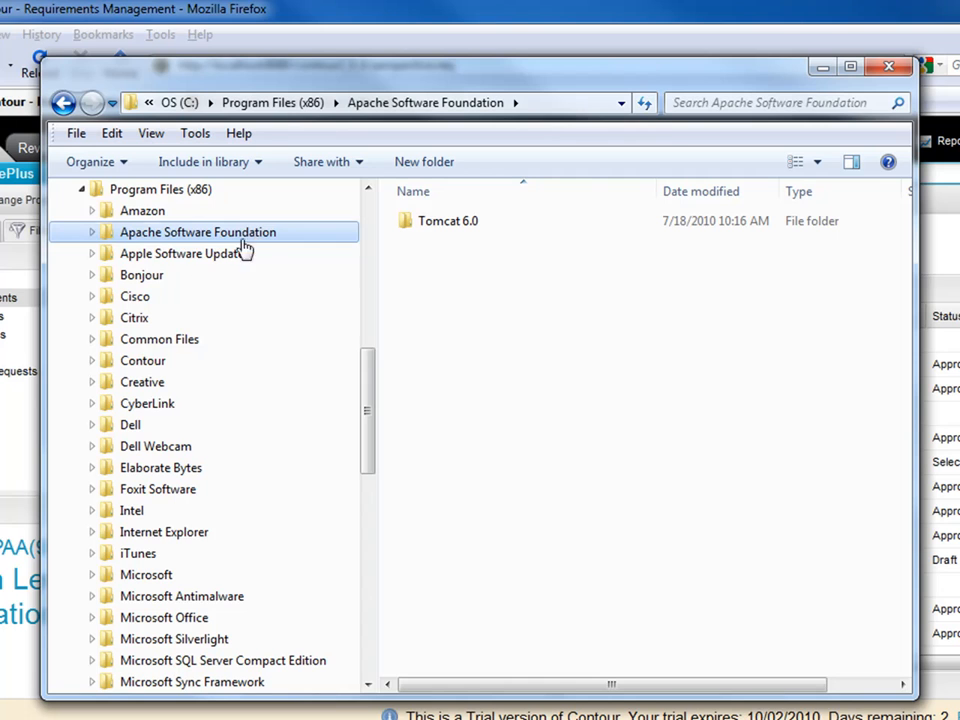
click(92, 234)
click(172, 256)
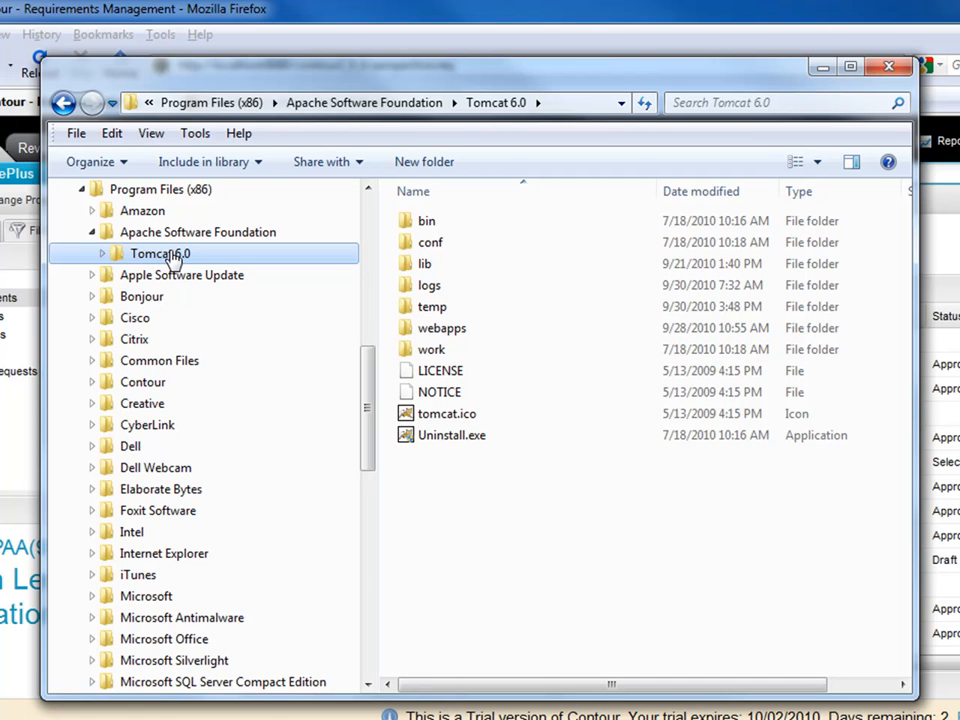
click(102, 253)
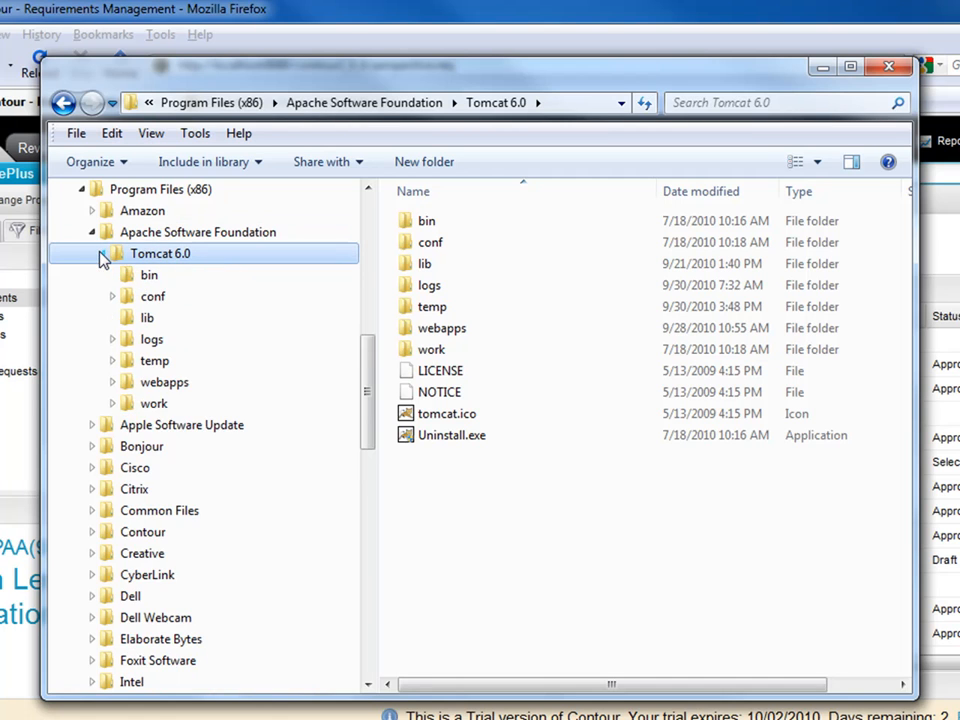
click(113, 383)
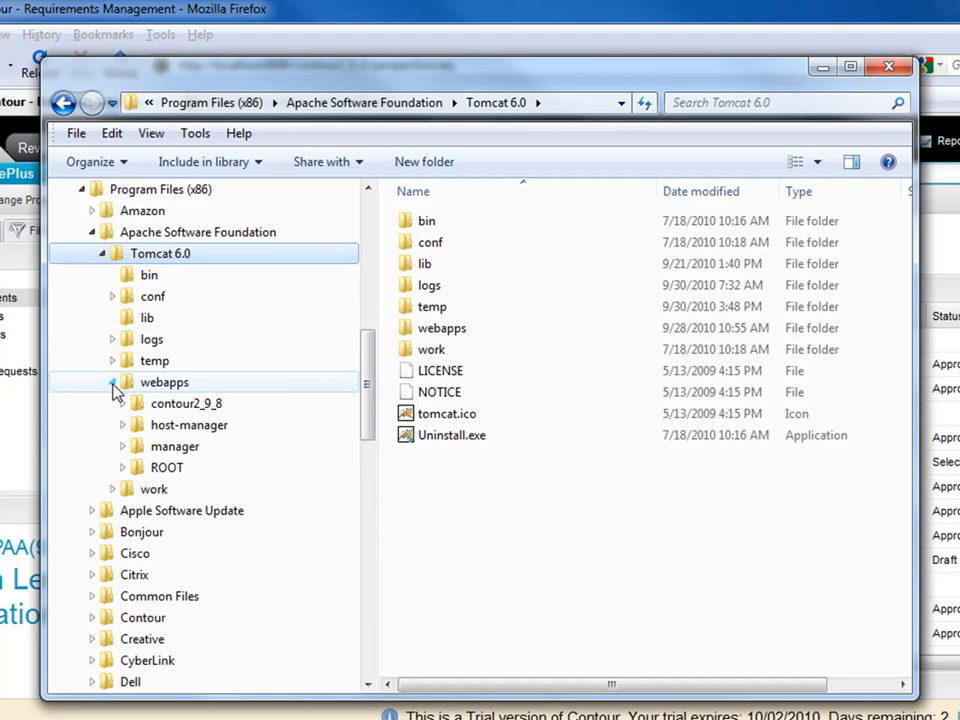
click(185, 405)
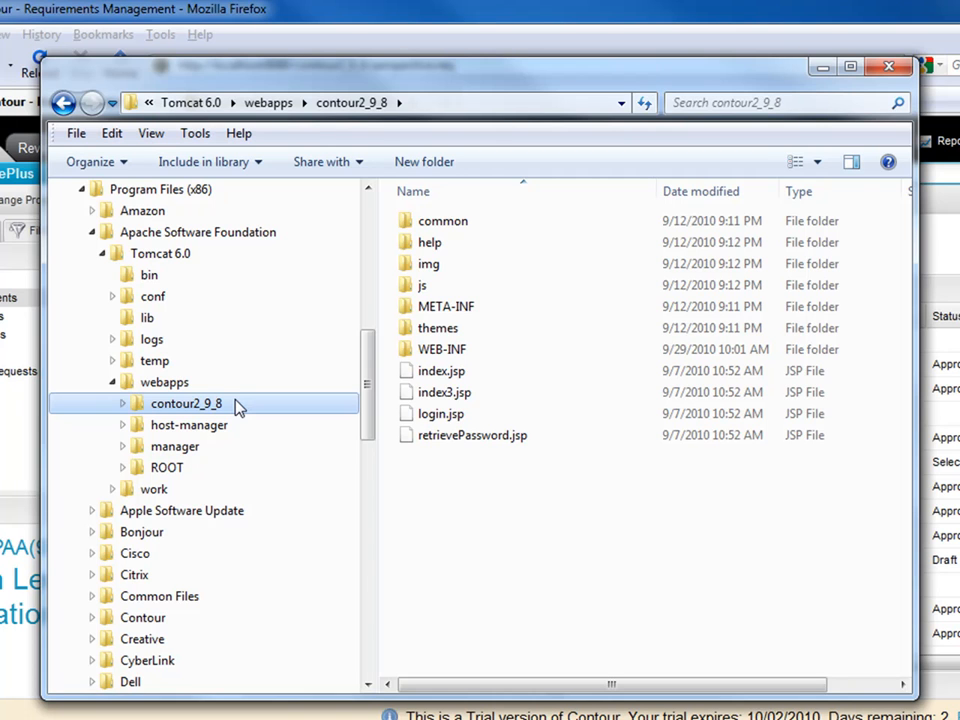
double_click(450, 352)
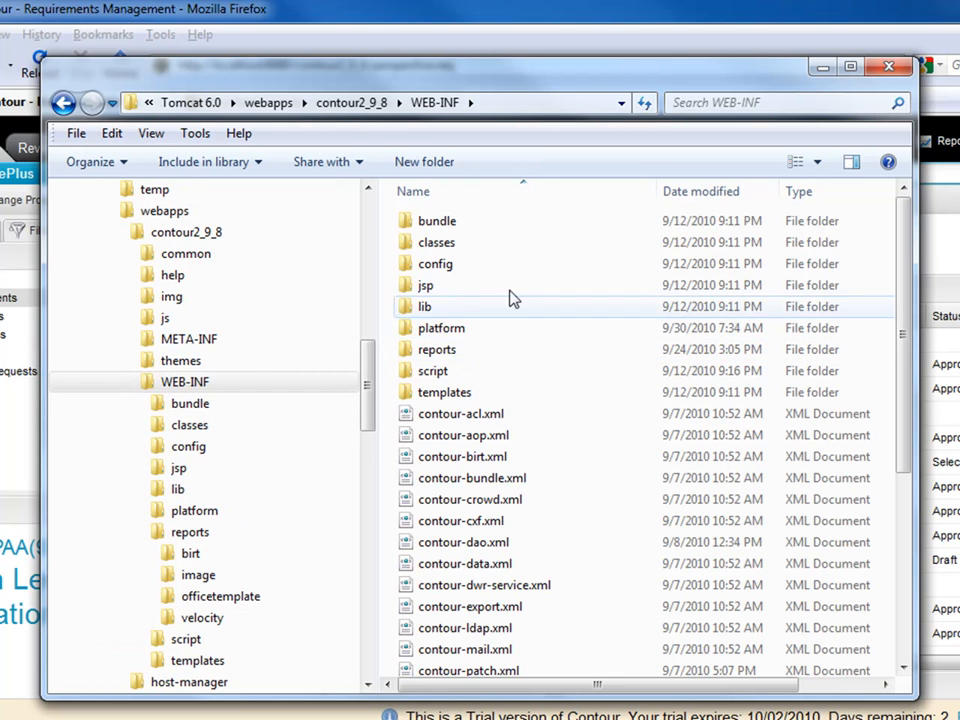
Browse the reports folder, viewing its velocity and birt report template folders
double_click(446, 350)
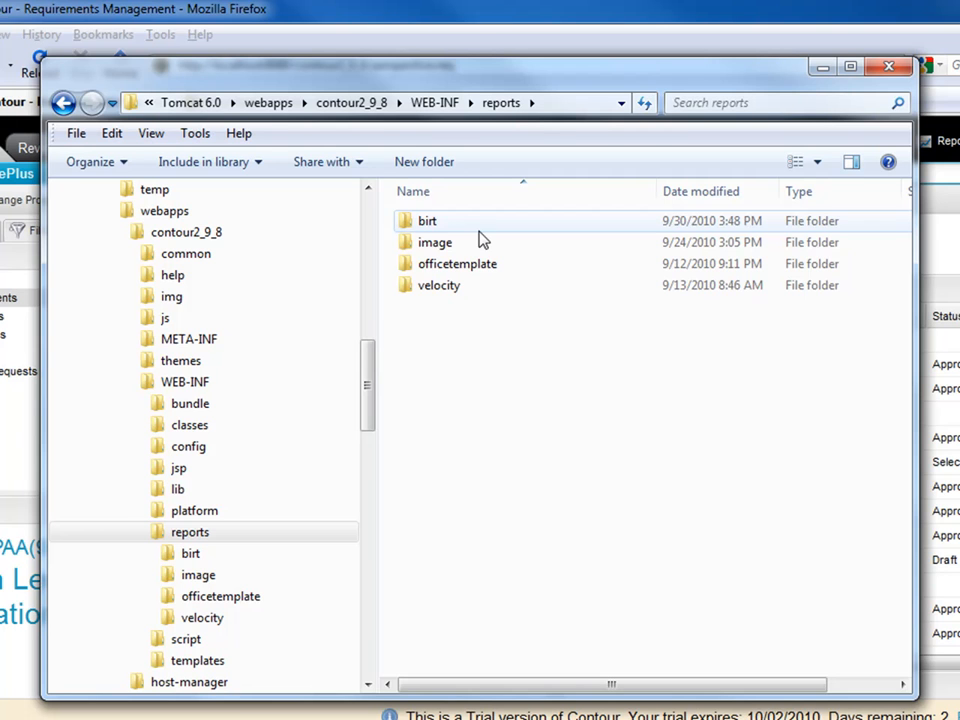
double_click(461, 289)
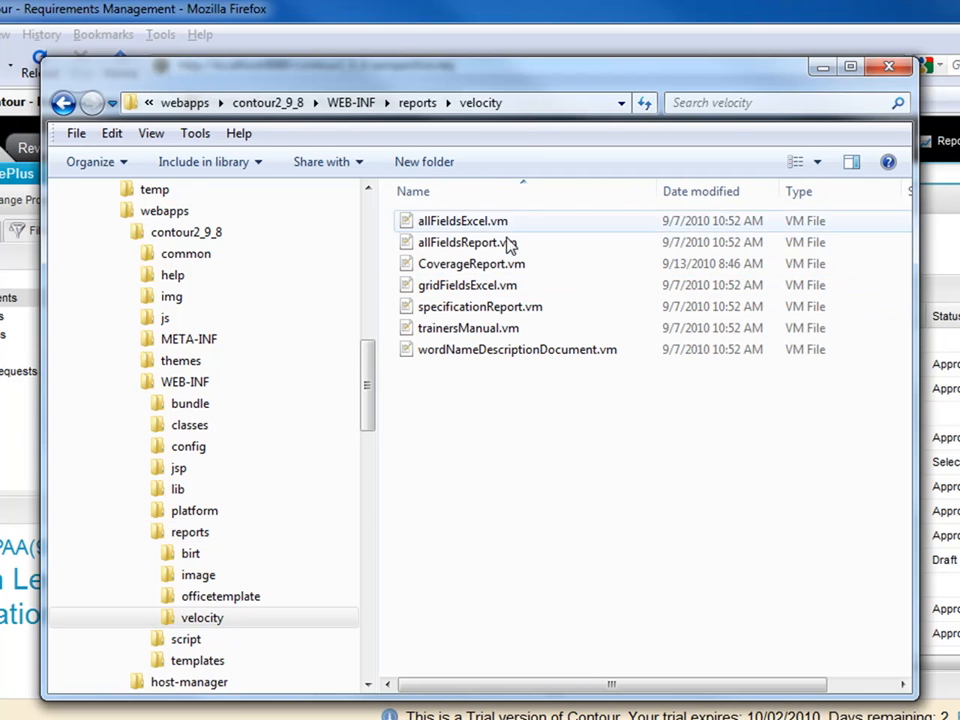
click(230, 562)
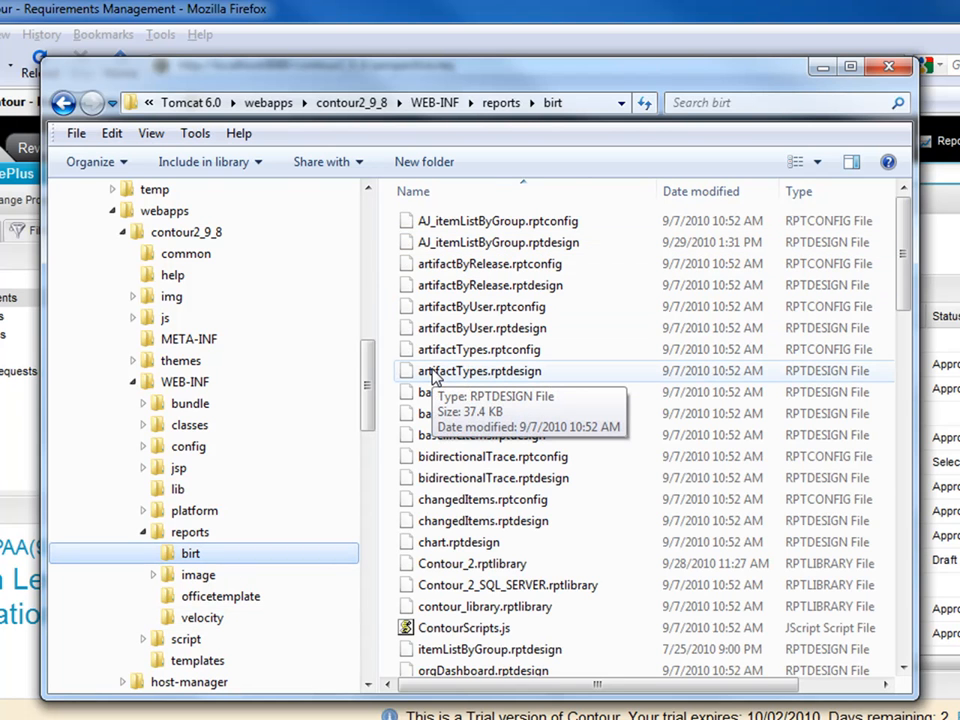
Collapse reports in the tree, scroll up, and expand _Homes to reach contour2_9_7
click(144, 532)
drag(369, 399, 366, 338)
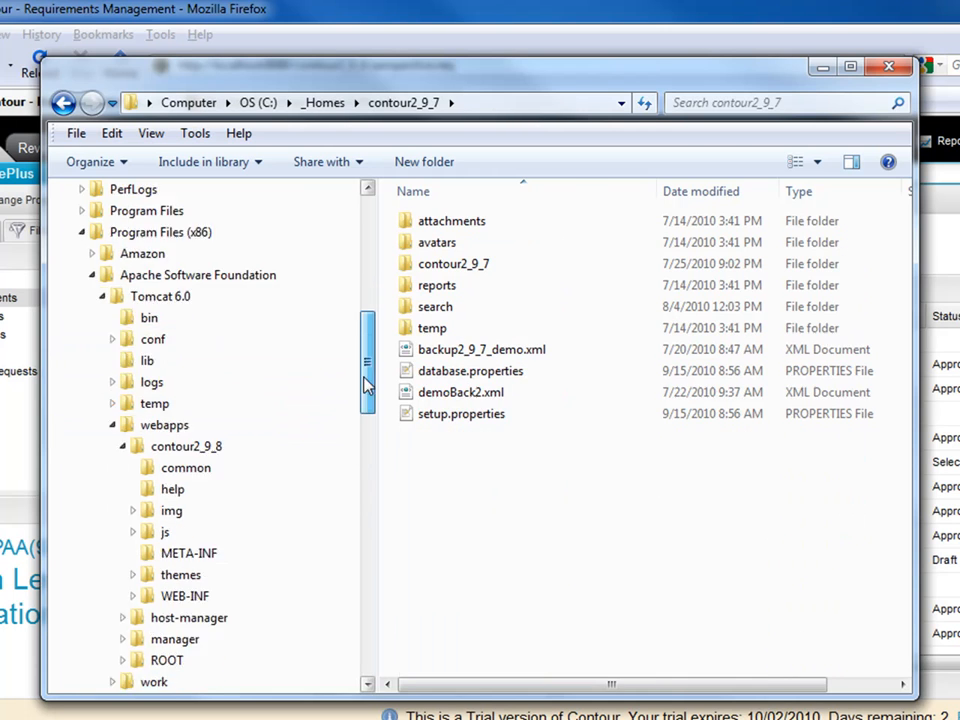
drag(364, 386, 366, 295)
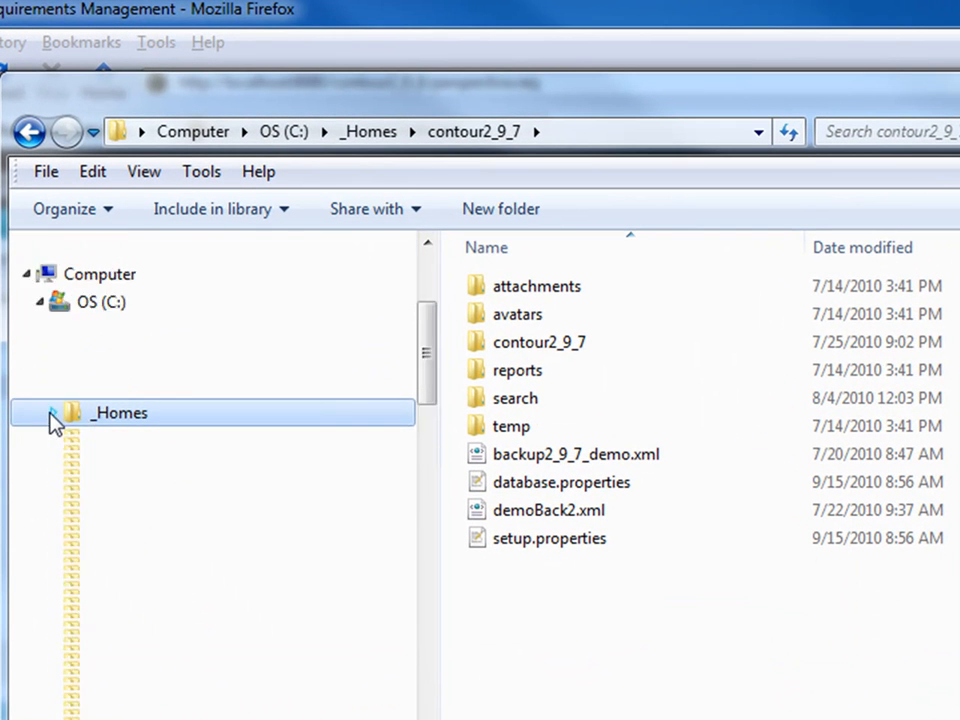
click(75, 335)
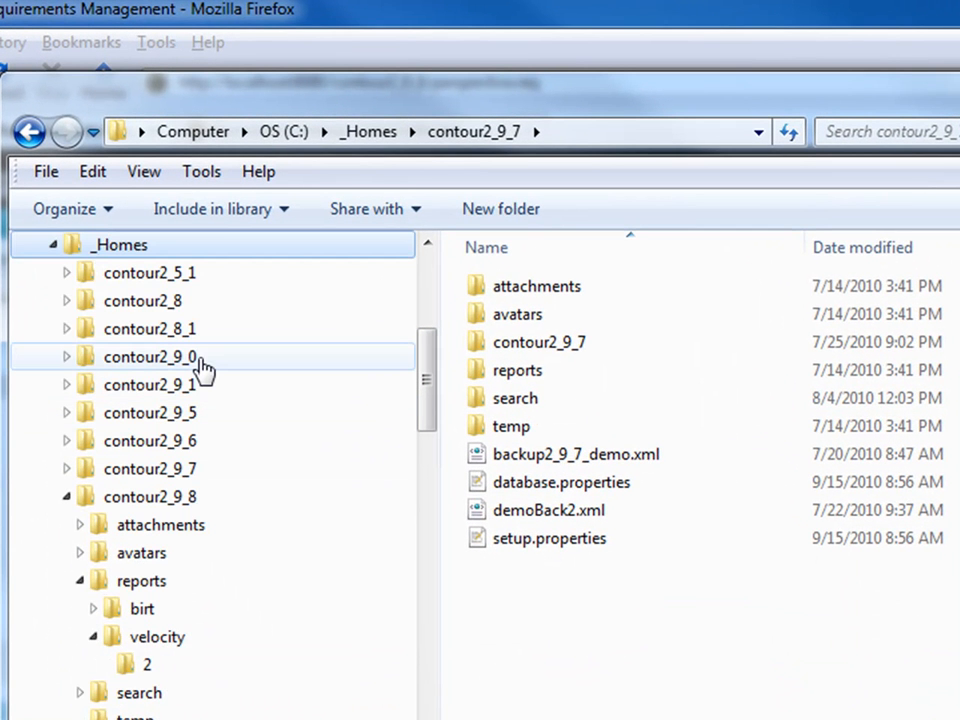
Browse contour2_9_8's reports folder, checking birt and ending in velocity with folder 2
click(152, 505)
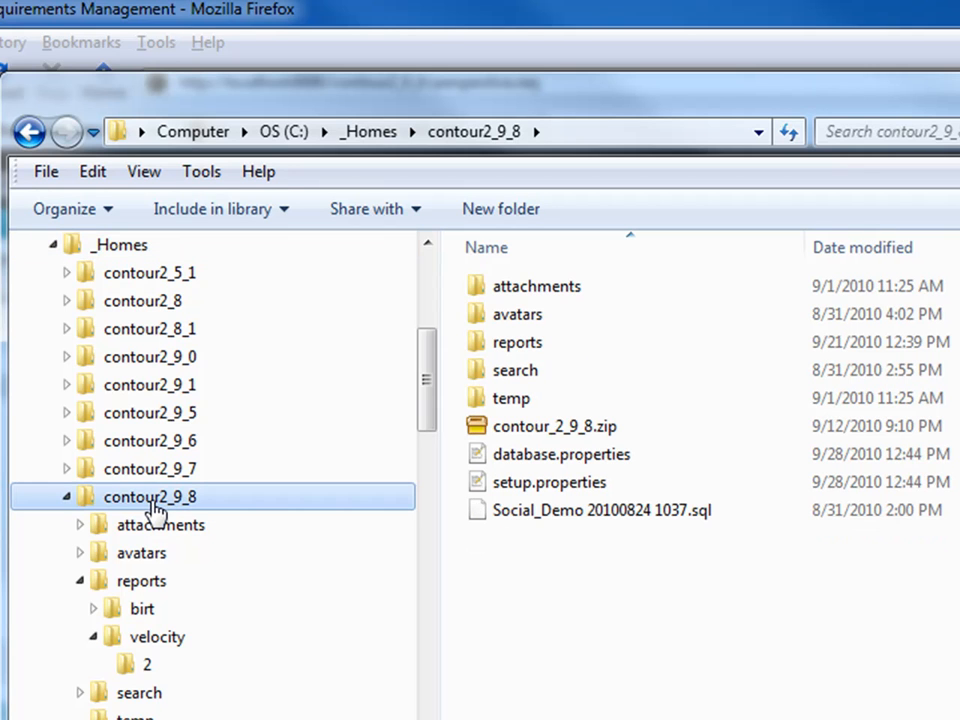
click(80, 581)
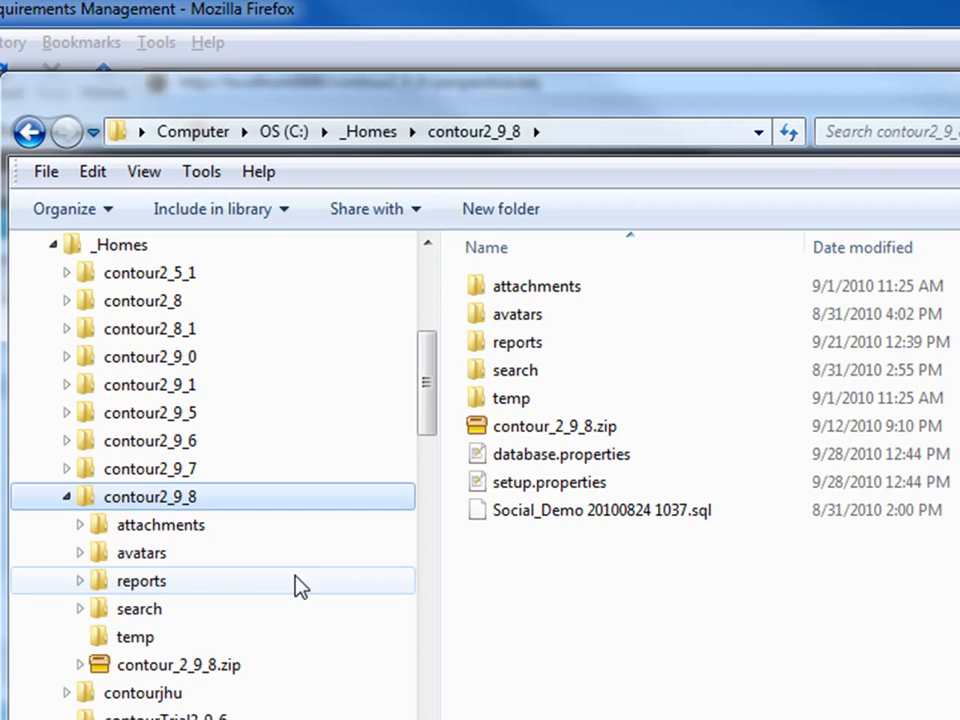
click(188, 585)
click(81, 583)
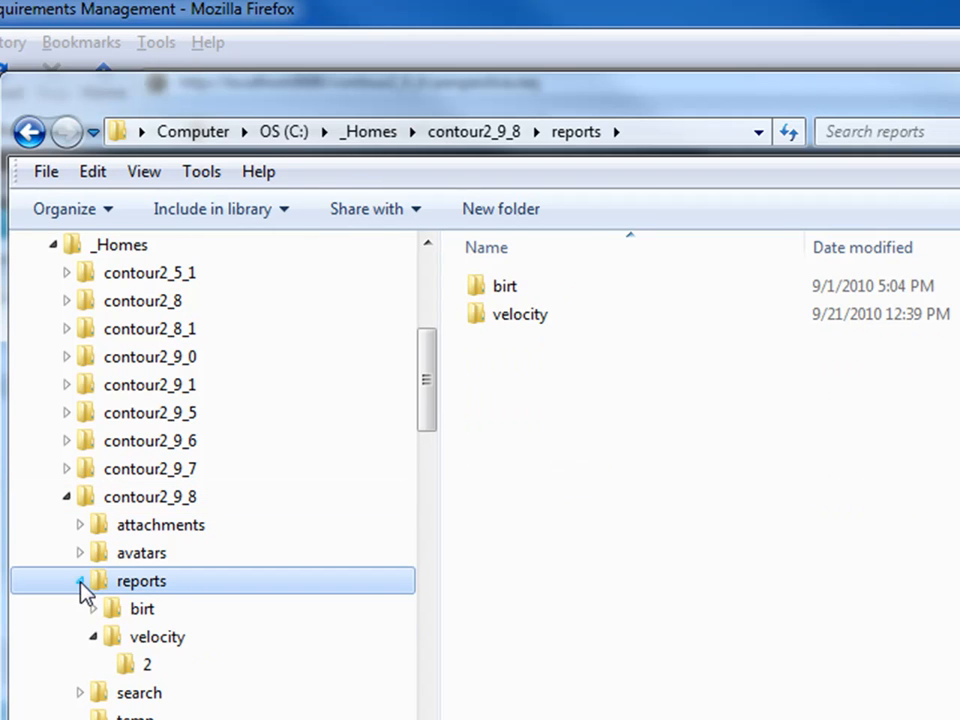
click(158, 636)
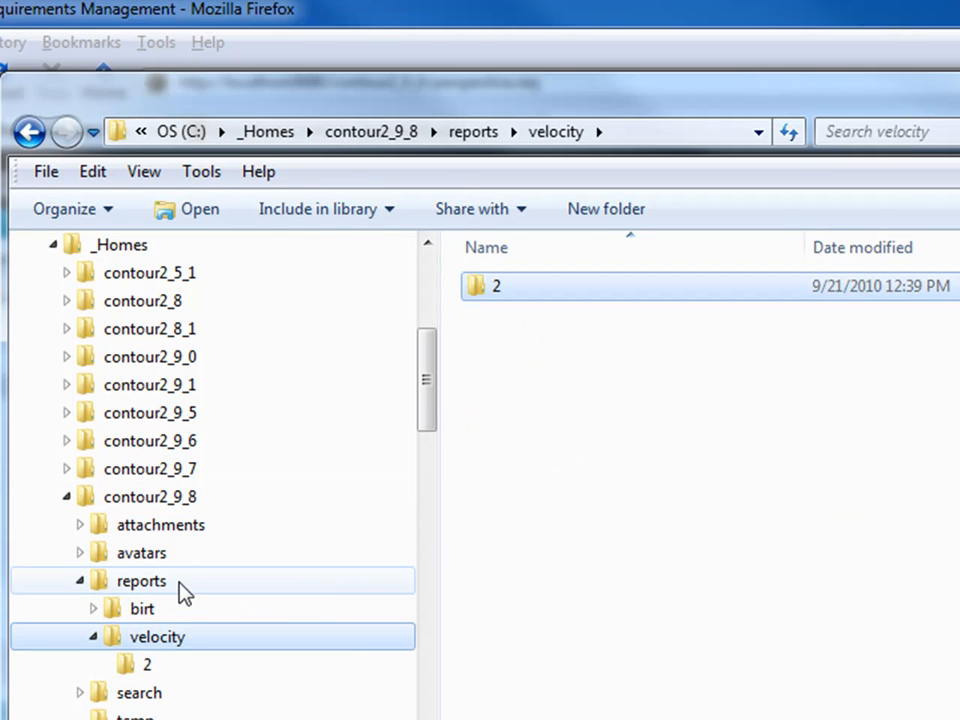
click(145, 612)
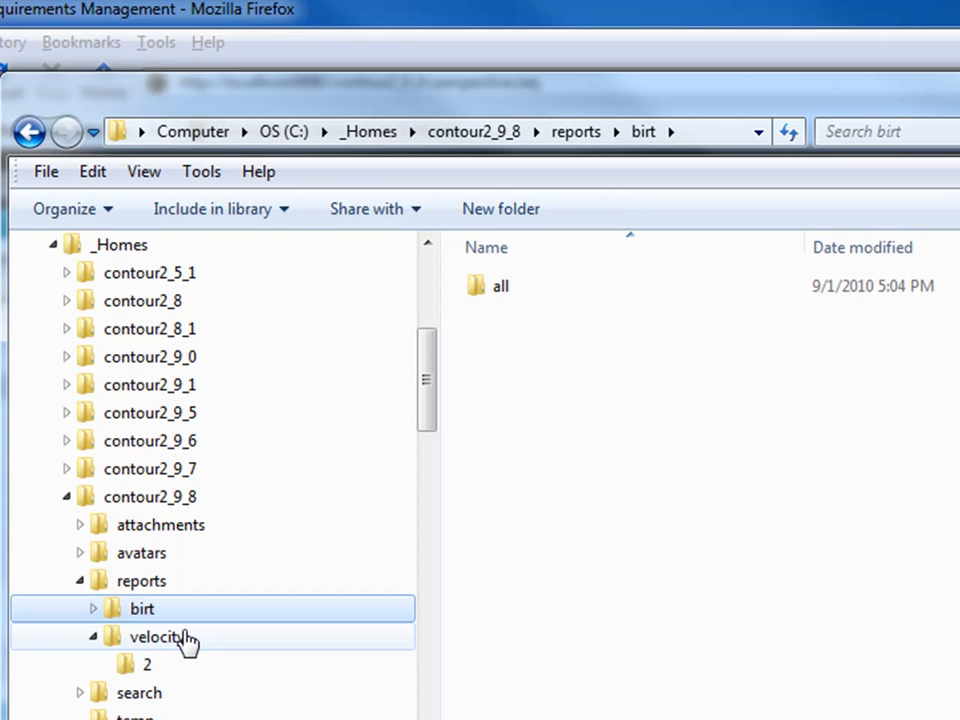
click(180, 640)
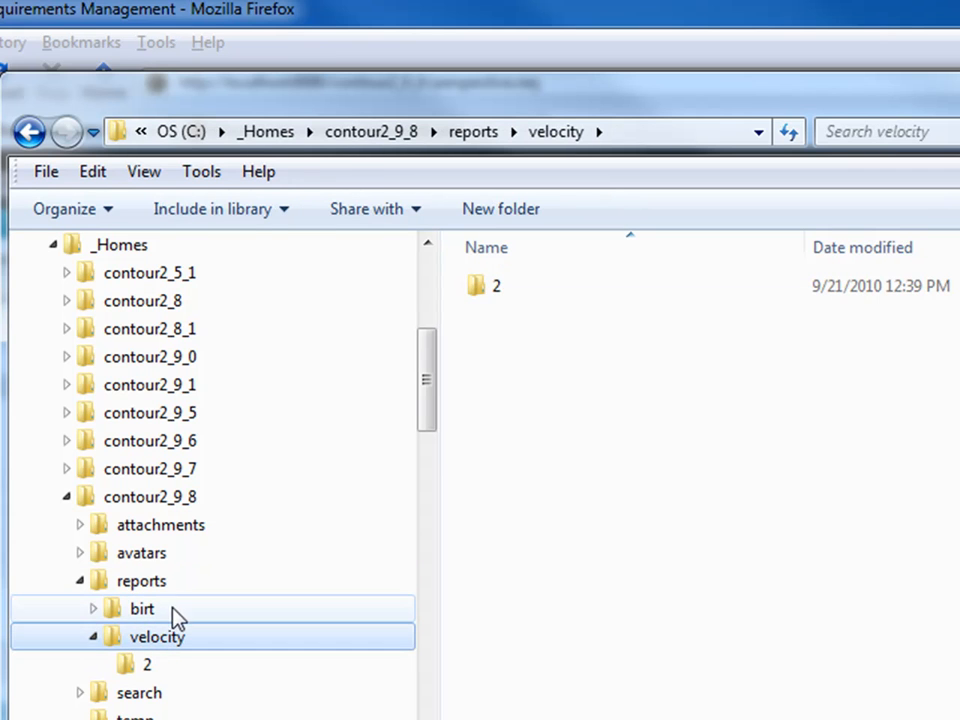
Collapse the velocity, _Homes and Apache Software Foundation folders in the tree
click(93, 637)
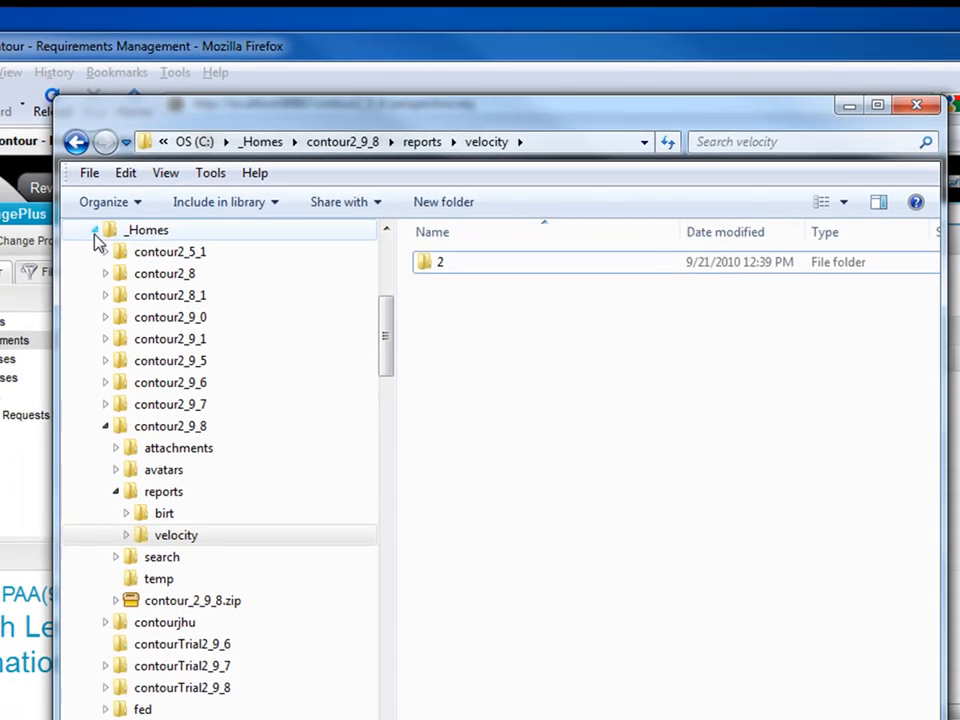
click(53, 244)
click(116, 486)
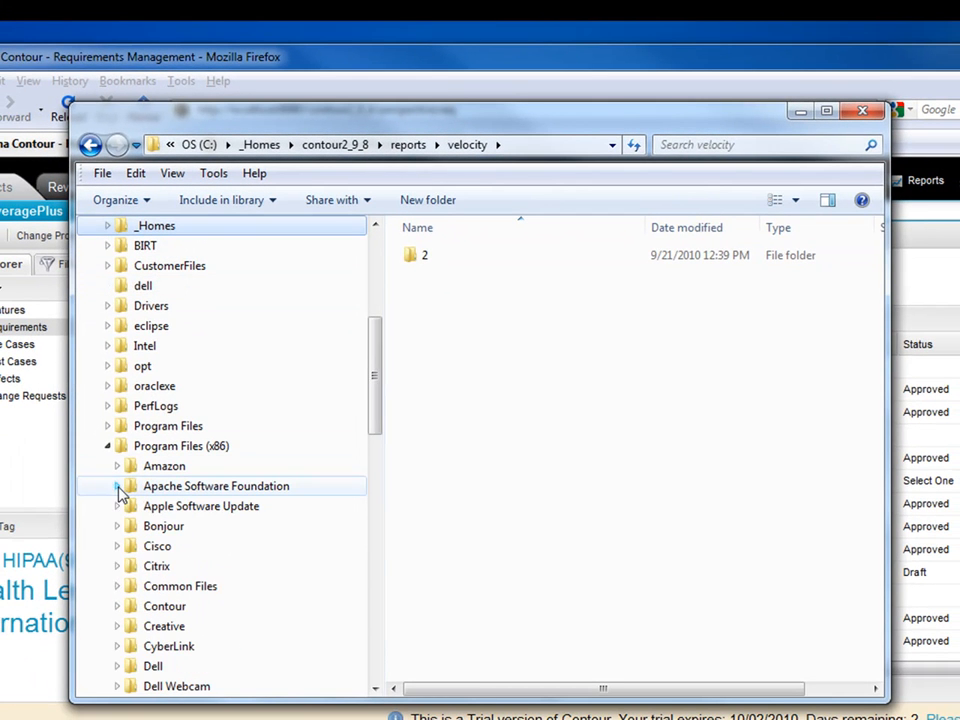
Look through Program Files (x86) to Microsoft SQL Server Compact Edition and MySQL, then minimize Explorer
click(107, 446)
click(107, 506)
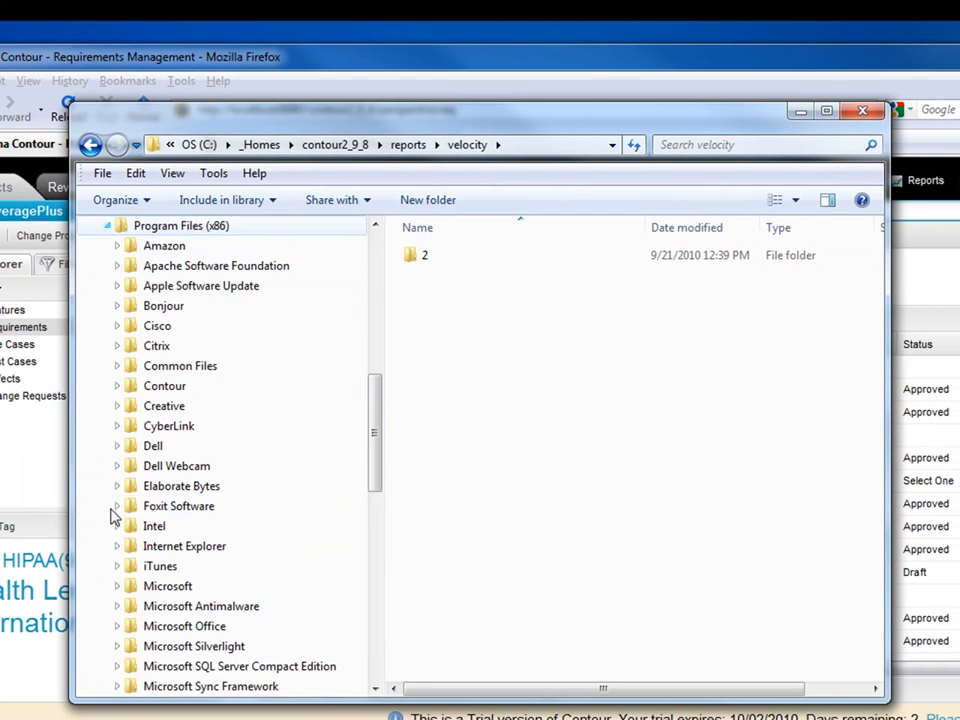
scroll(255, 447, down, 1)
scroll(255, 447, down, 2)
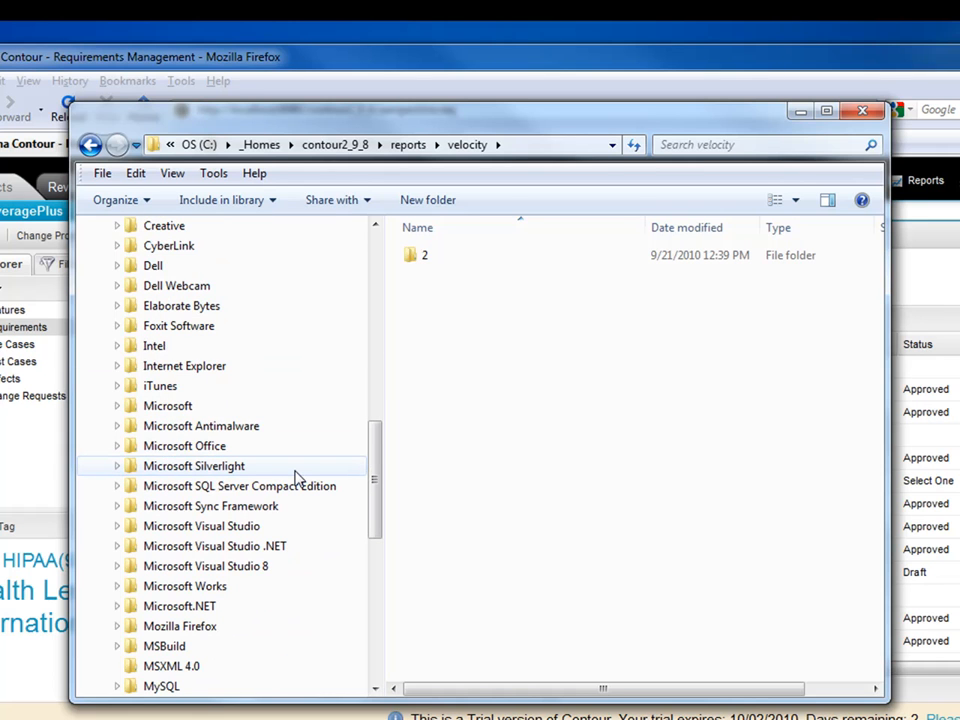
click(214, 488)
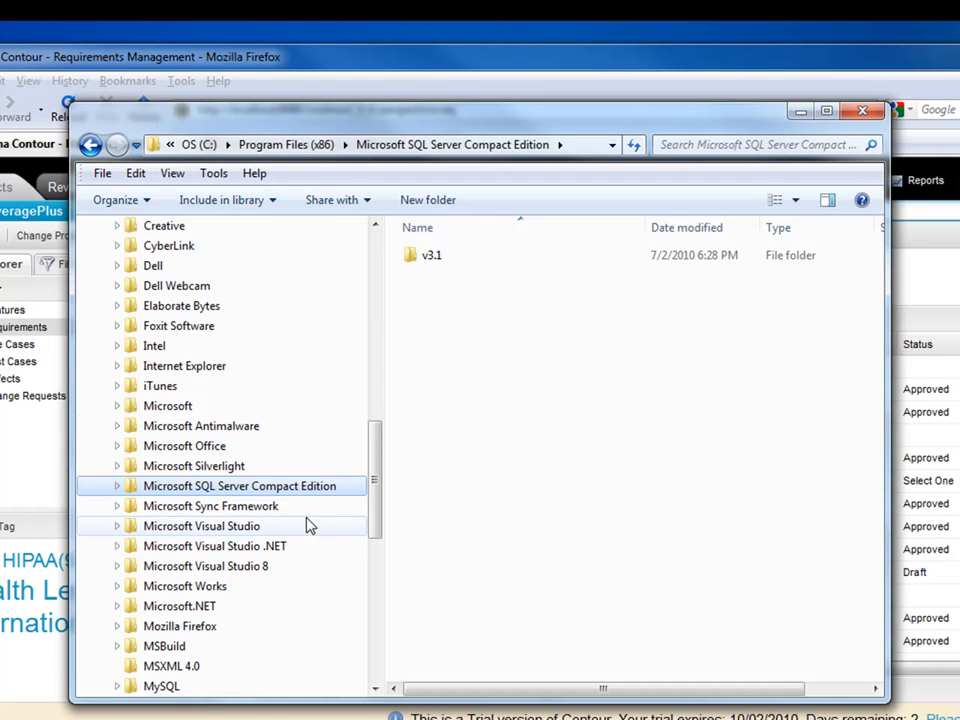
scroll(300, 535, down, 1)
click(208, 628)
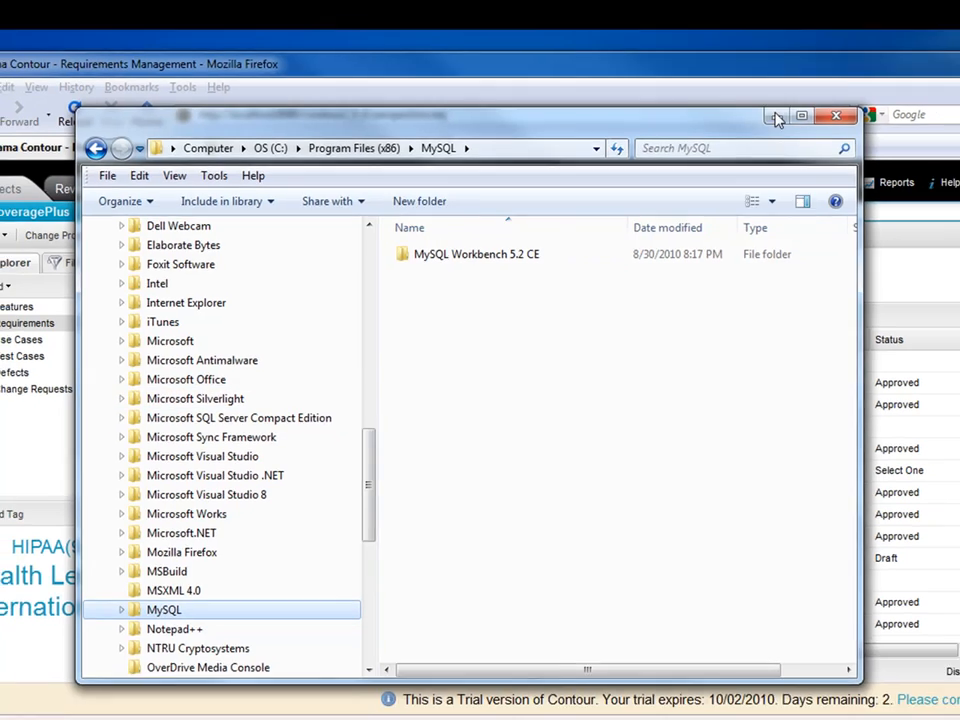
click(800, 111)
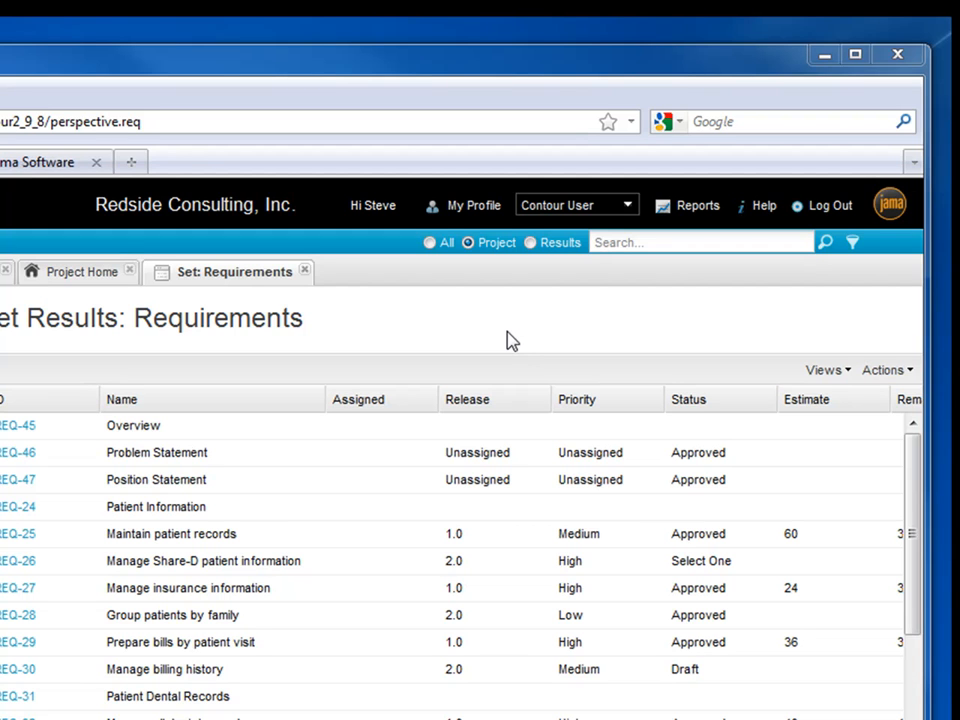
Log out of Contour and replace the user name with the administrator's login
click(831, 219)
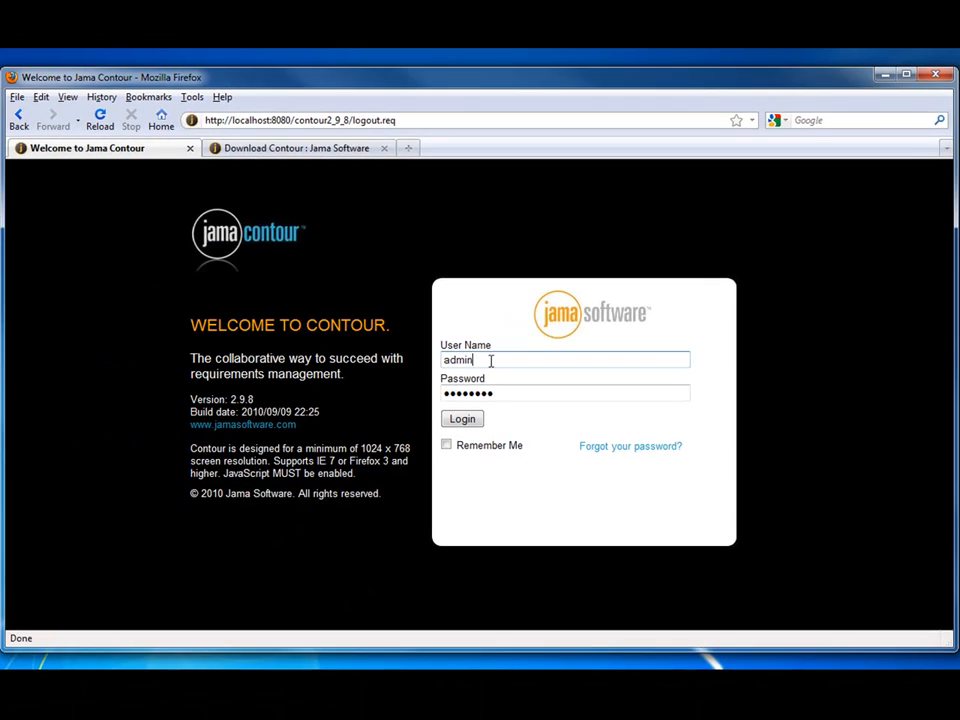
double_click(486, 362)
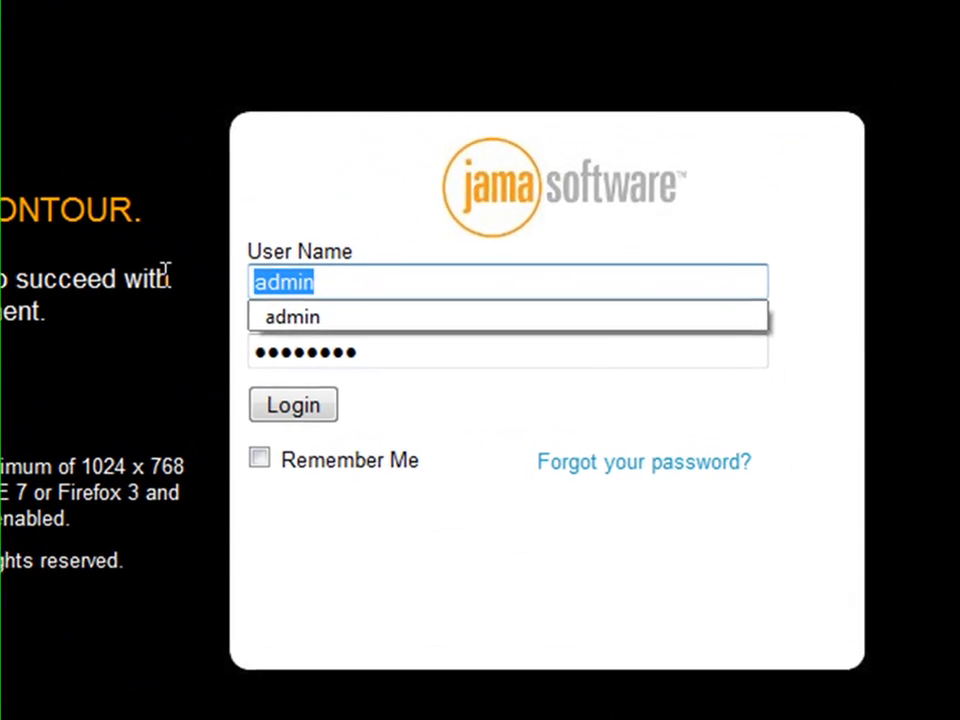
text(root)
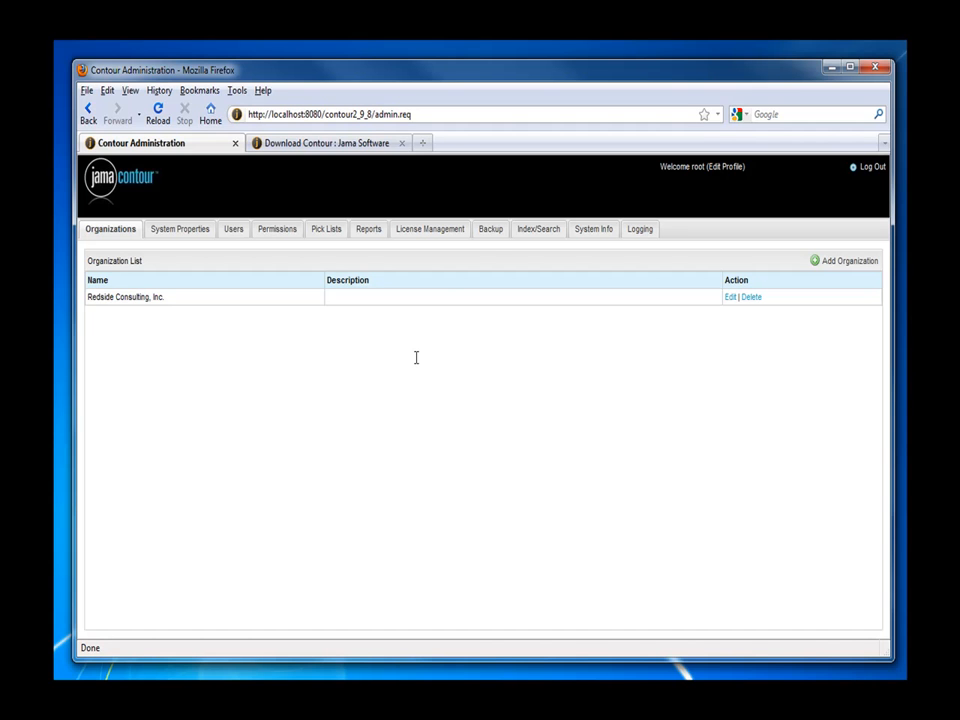
Open the Backup tab of Contour Administration
click(489, 232)
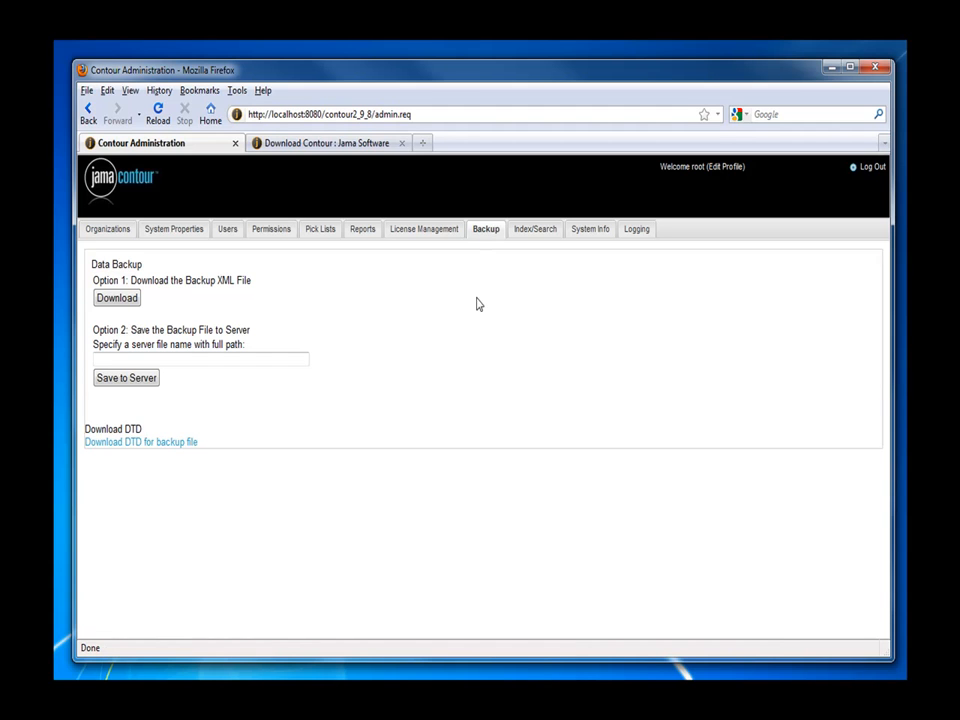
Download a full-database backup XML and save it to the Custom Reports library
click(122, 302)
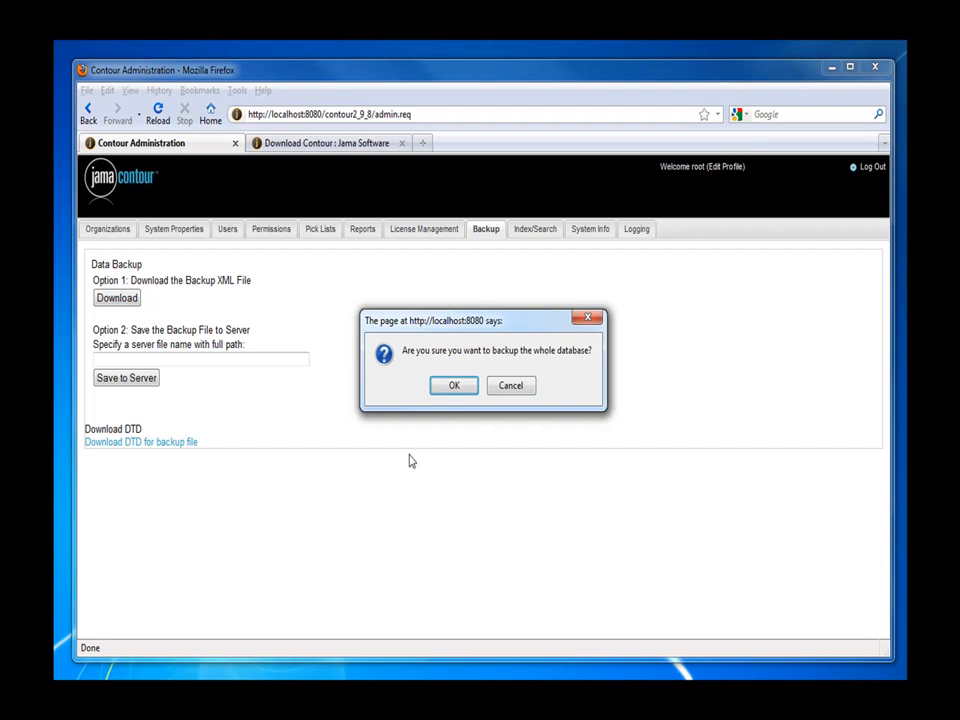
click(453, 386)
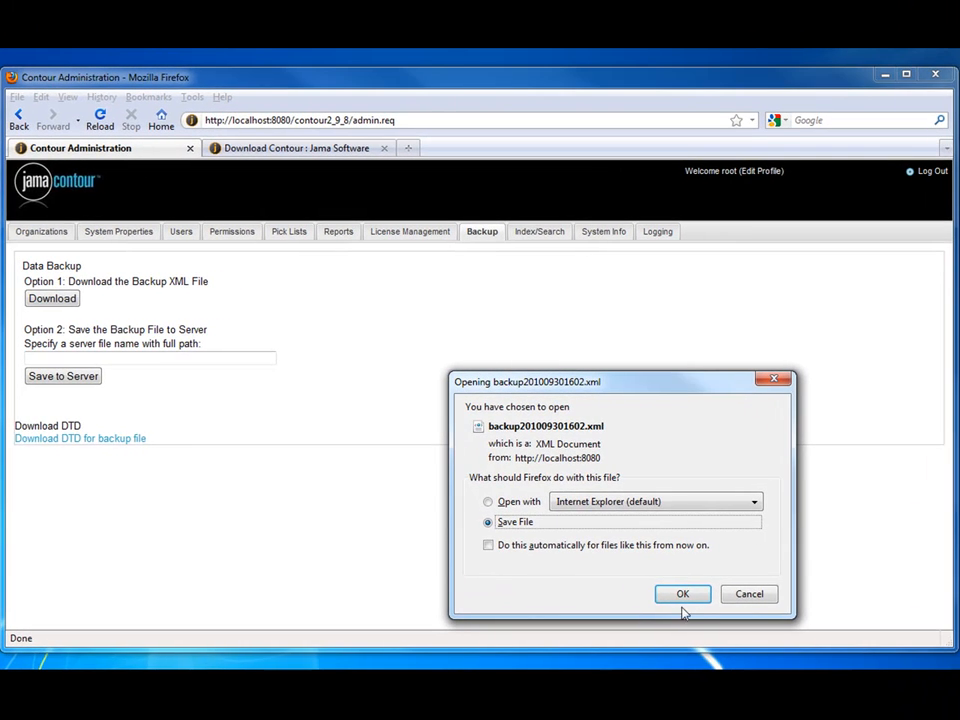
click(684, 599)
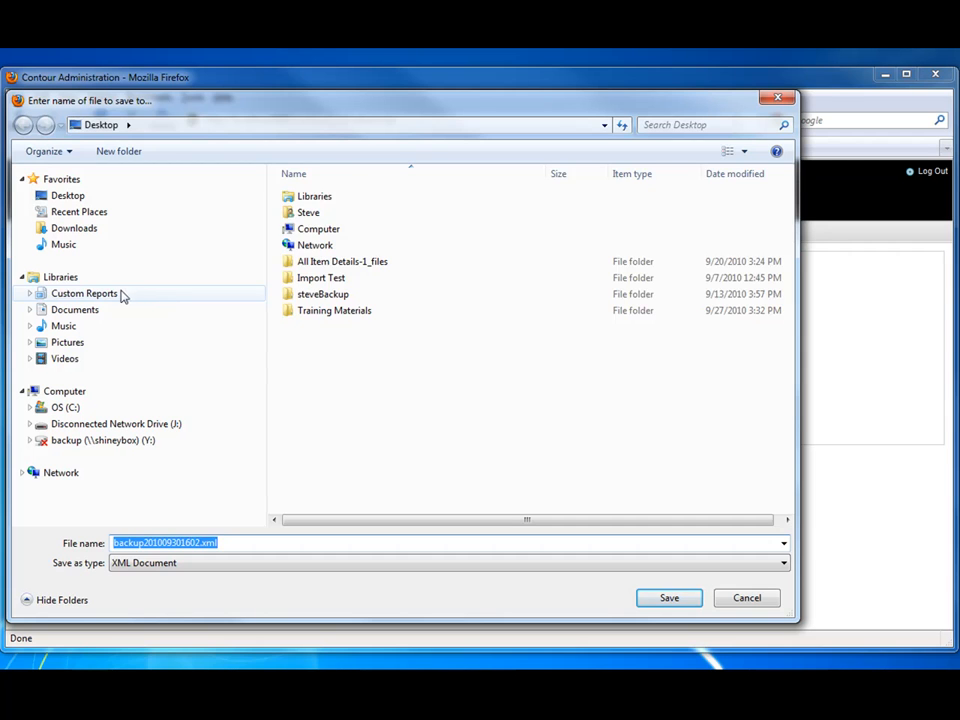
click(84, 293)
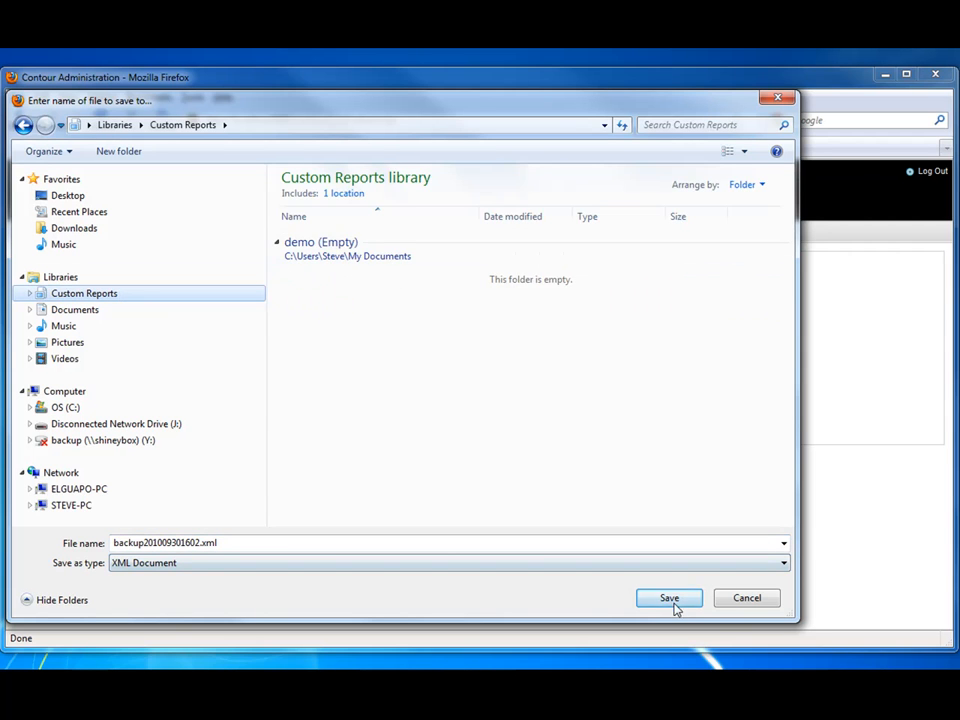
click(674, 606)
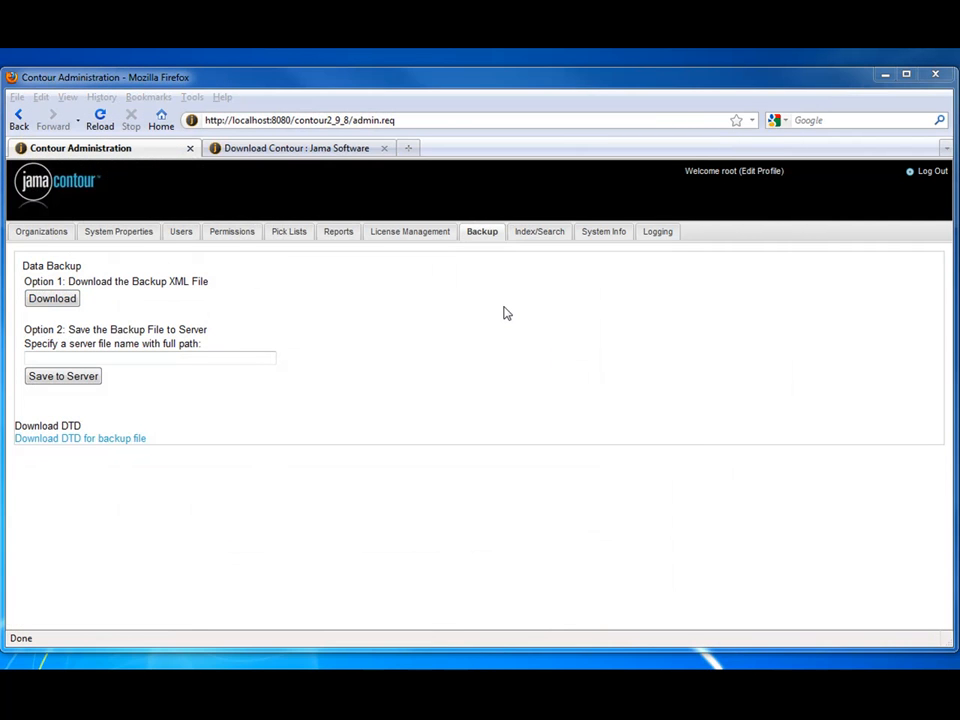